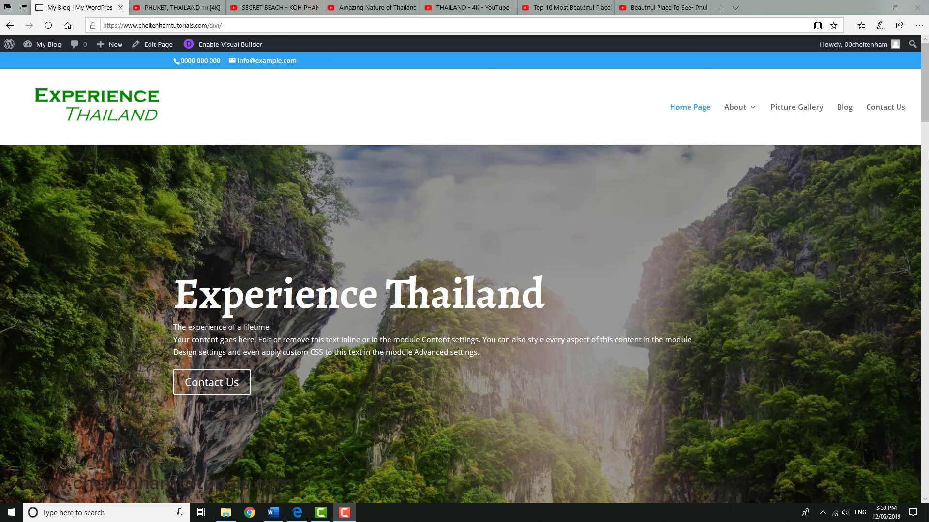
- Open the Experience Thailand home page for editing in the visual builder
drag(921, 85, 927, 430)
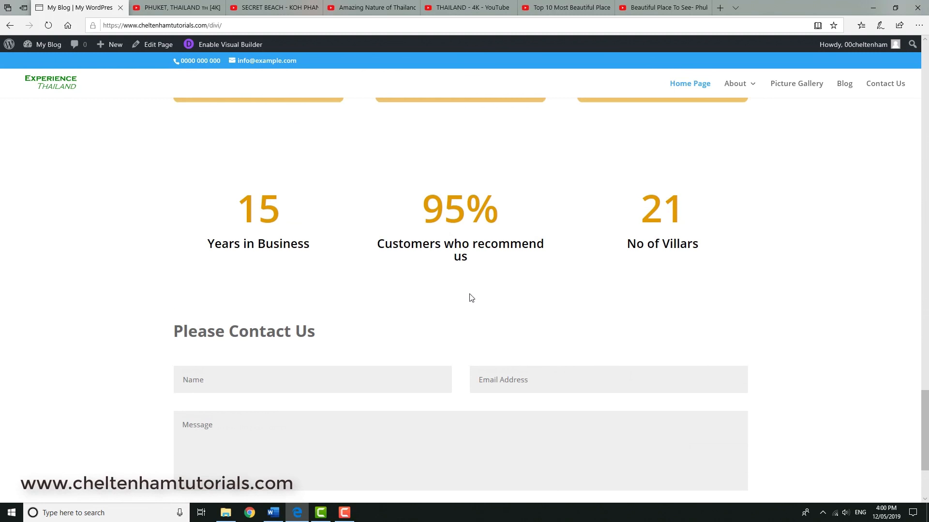
click(230, 47)
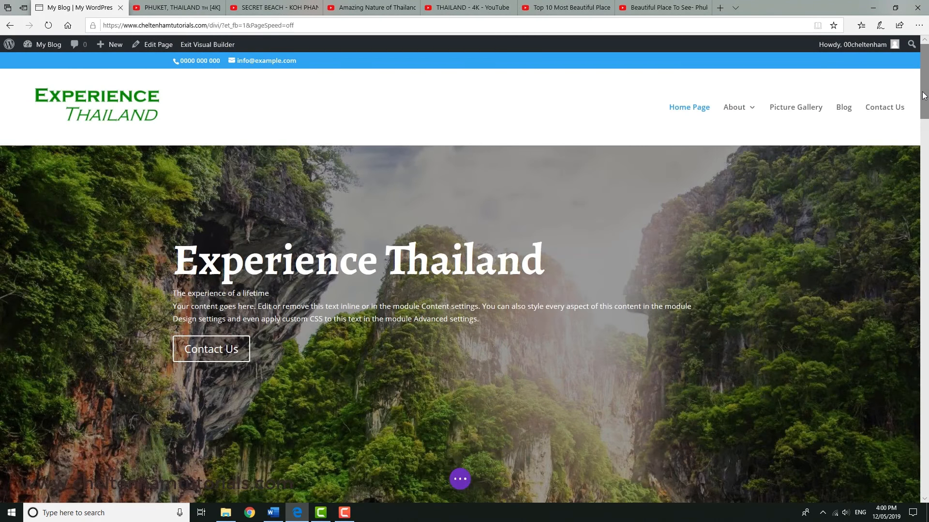
- Insert a regular section with a single-column row containing a Video Slider module between the number counters and the contact form
drag(924, 95, 928, 426)
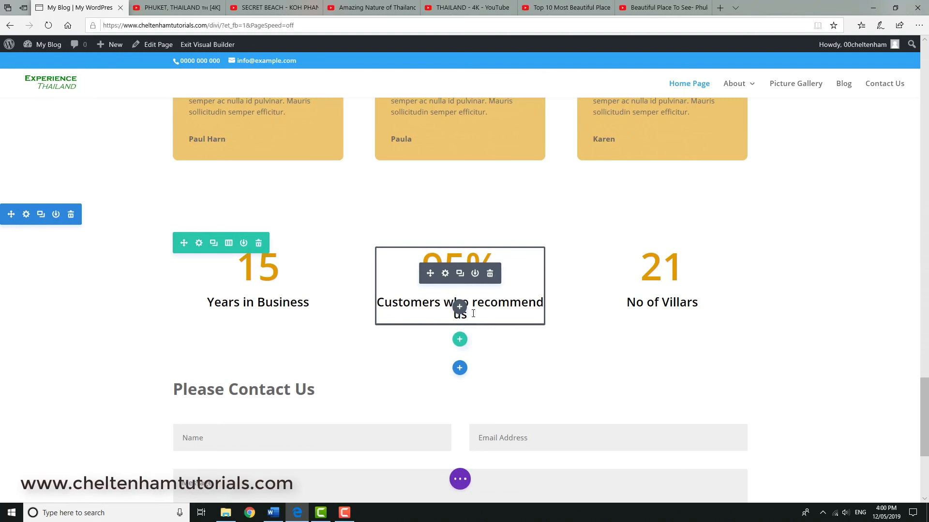
click(459, 369)
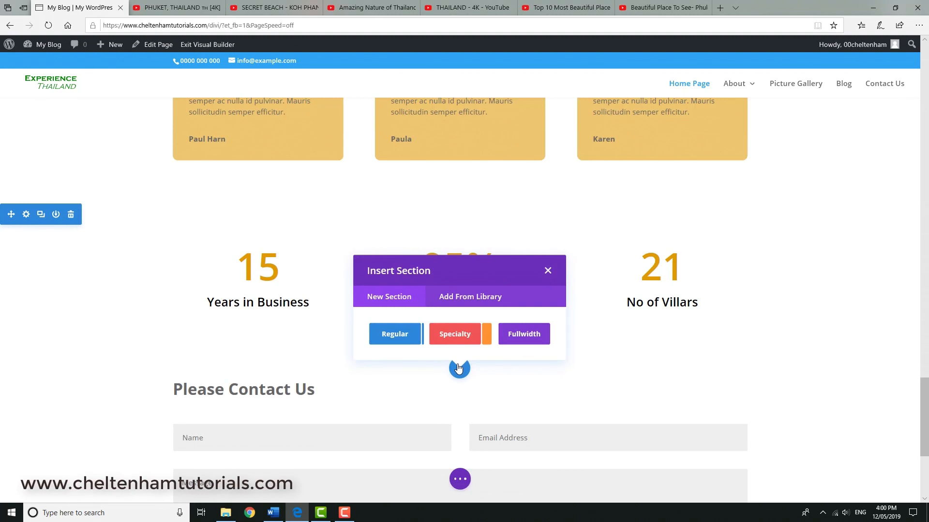
click(393, 334)
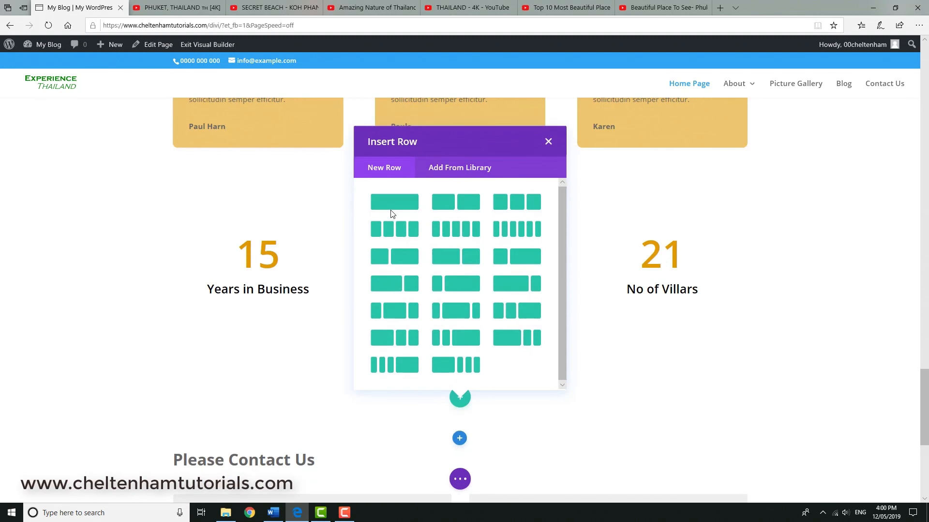
click(394, 201)
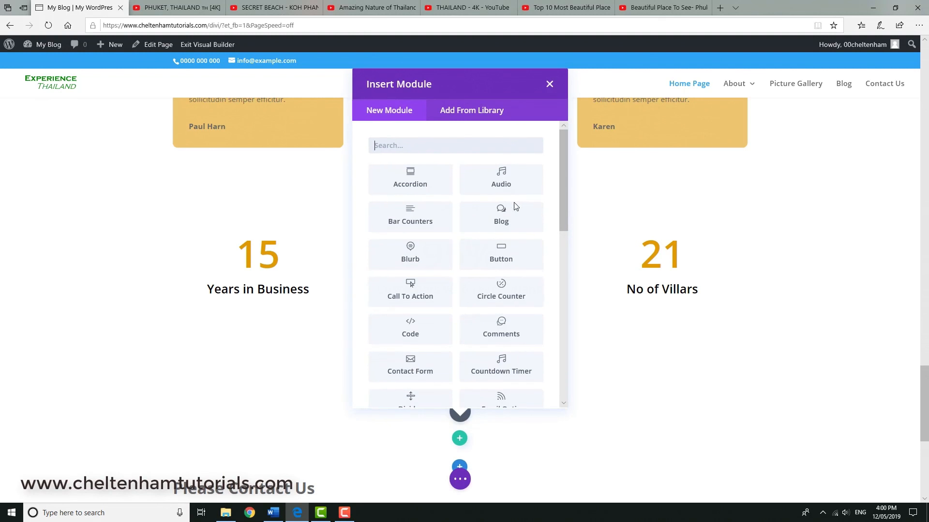
drag(561, 193, 575, 371)
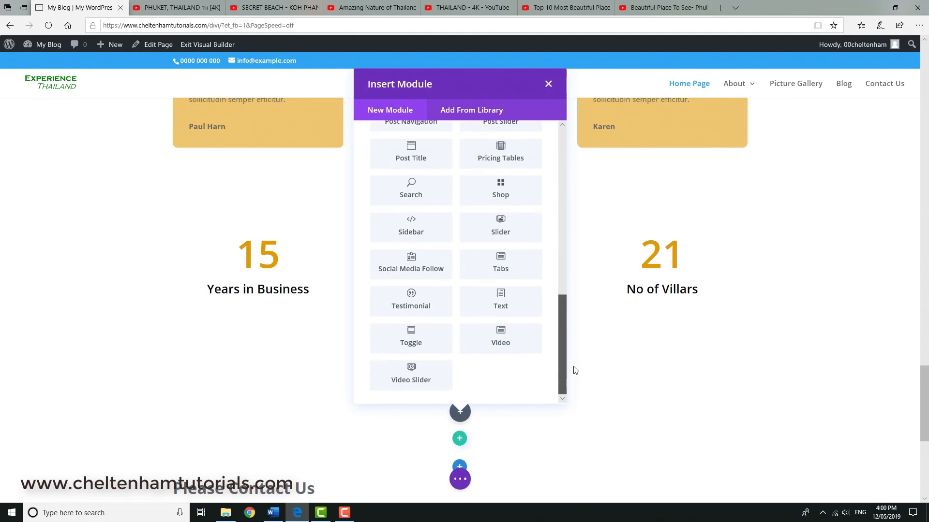
click(410, 378)
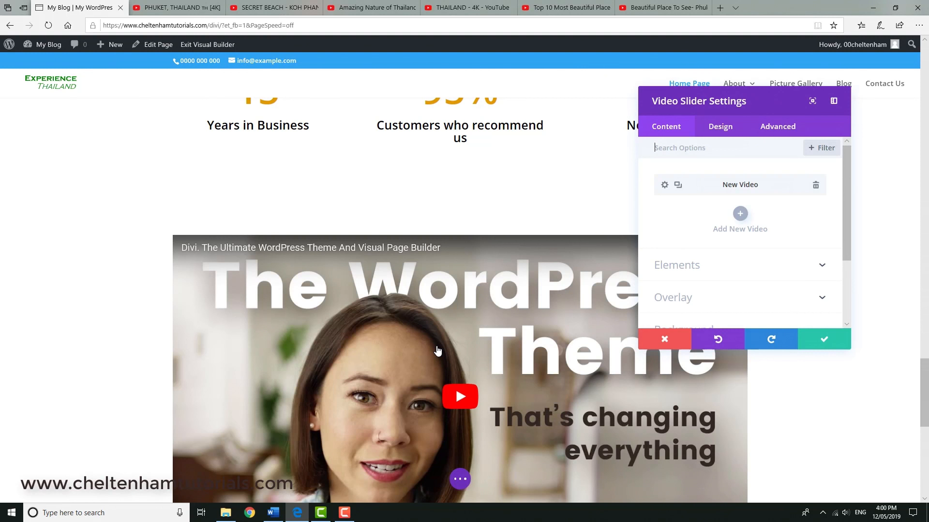
- Look through the opened YouTube videos and copy the URL of the Phuket, Thailand video
click(175, 8)
click(259, 13)
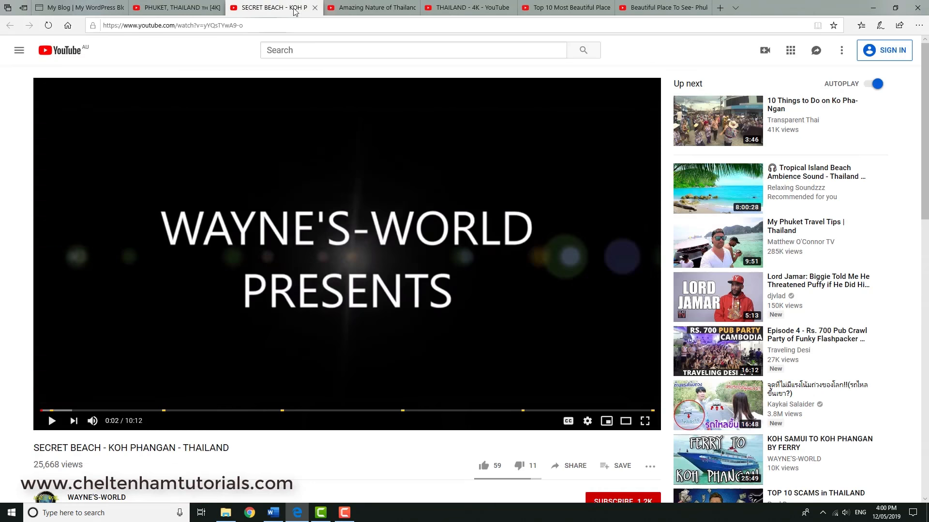
click(347, 7)
click(191, 7)
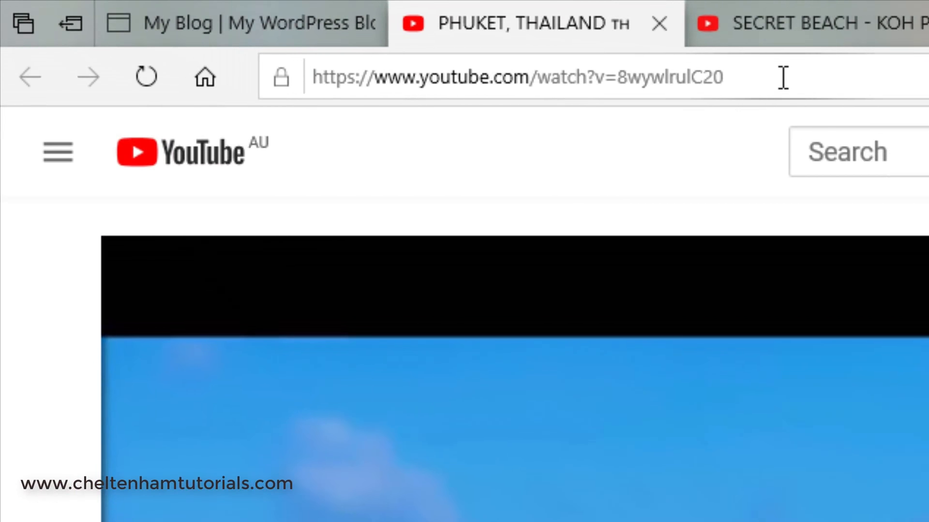
click(783, 77)
key(ctrl+c)
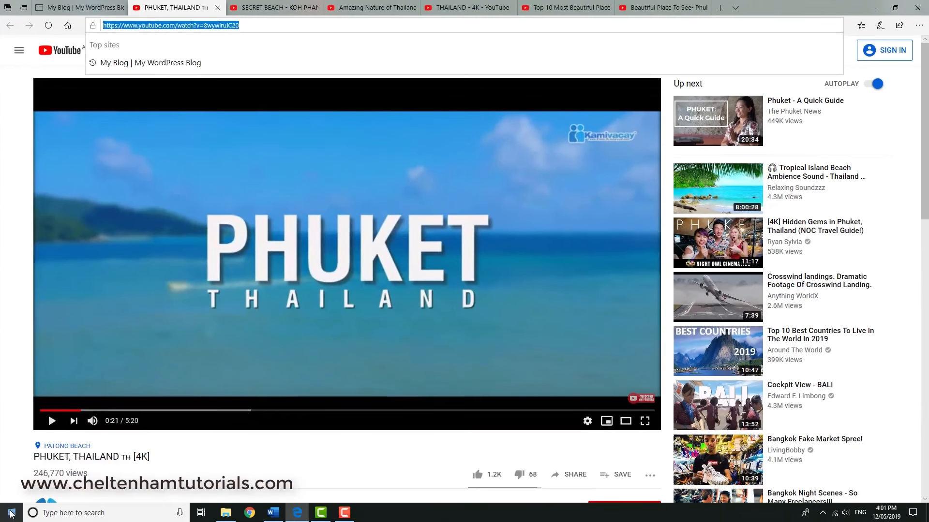
- Open a blank Notepad document and paste the copied Phuket video URL into it
right_click(10, 511)
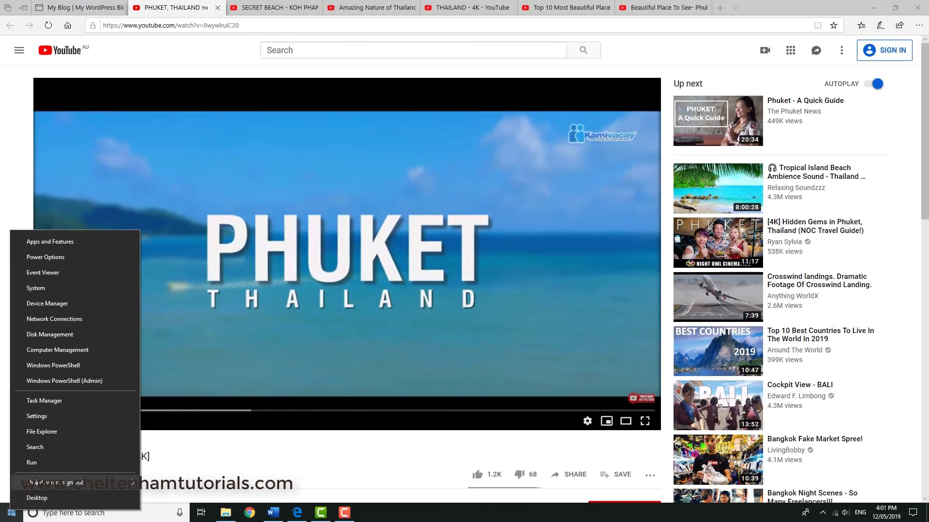
click(60, 462)
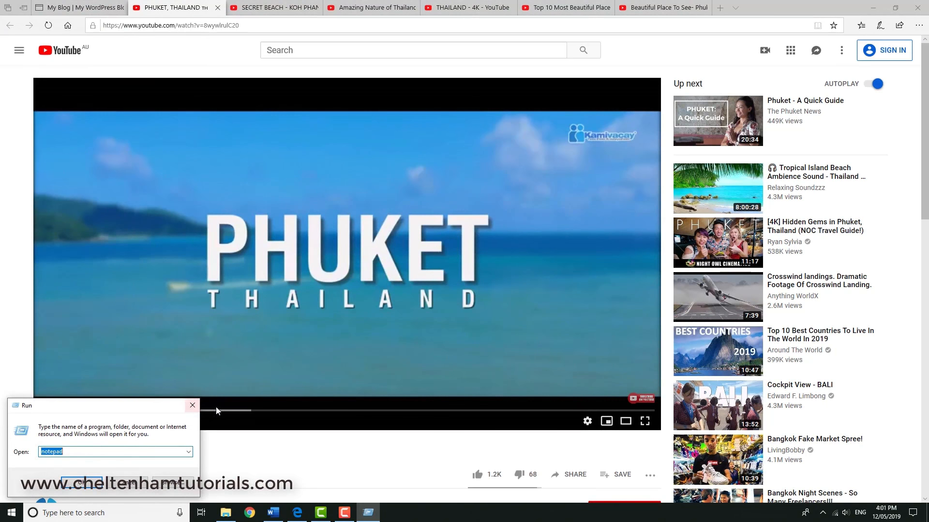
click(81, 482)
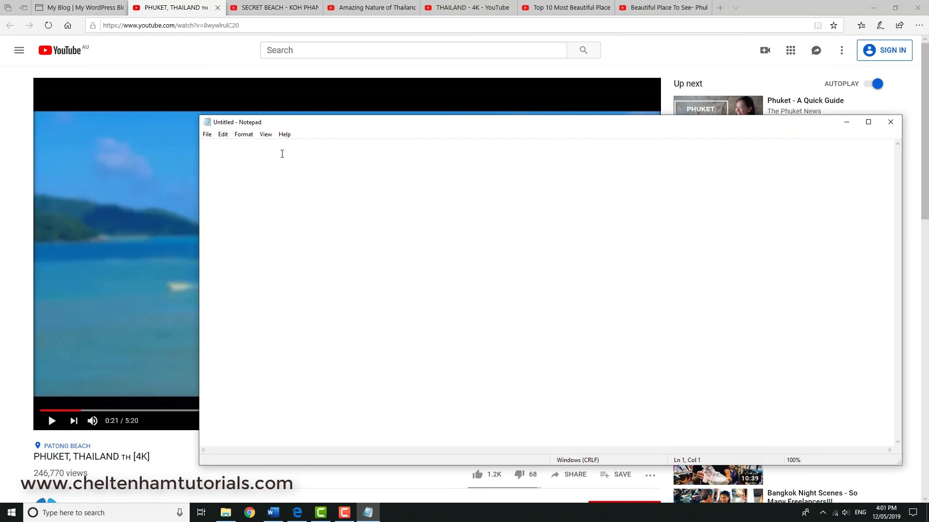
key(ctrl+v)
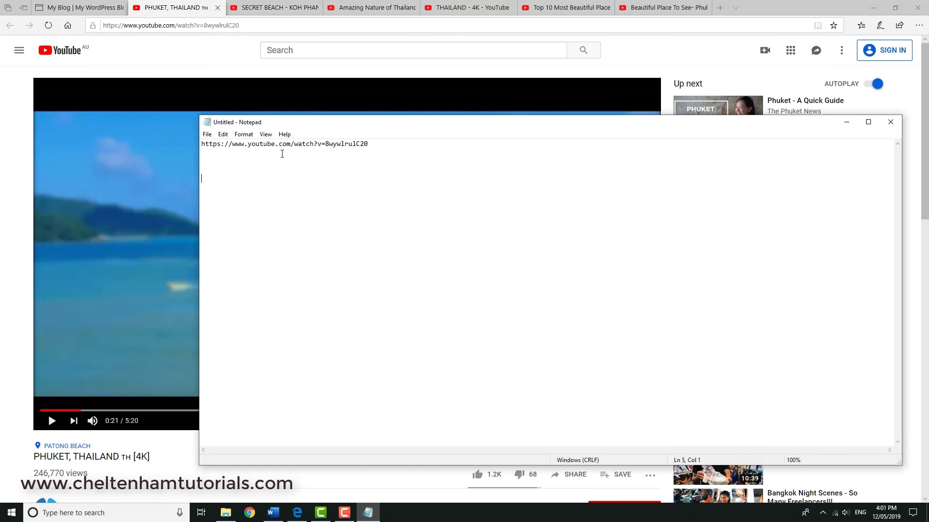
- Copy the URL of the Secret Beach - Koh Phangan video into the Notepad list on its own line
click(271, 8)
click(268, 25)
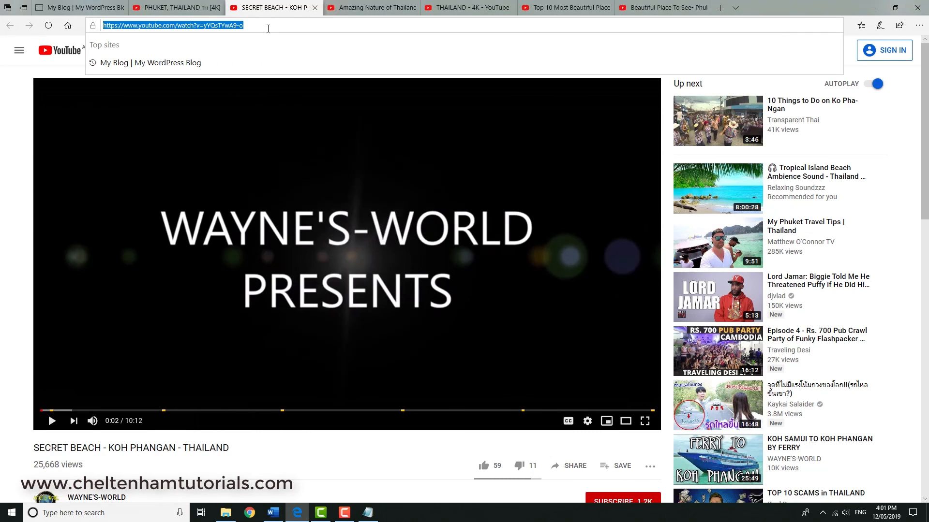
click(368, 513)
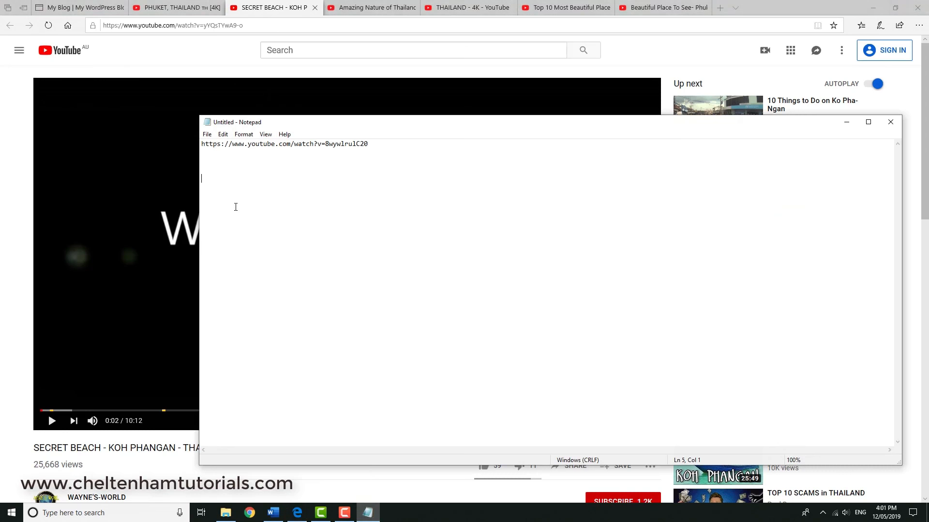
key(ctrl+v)
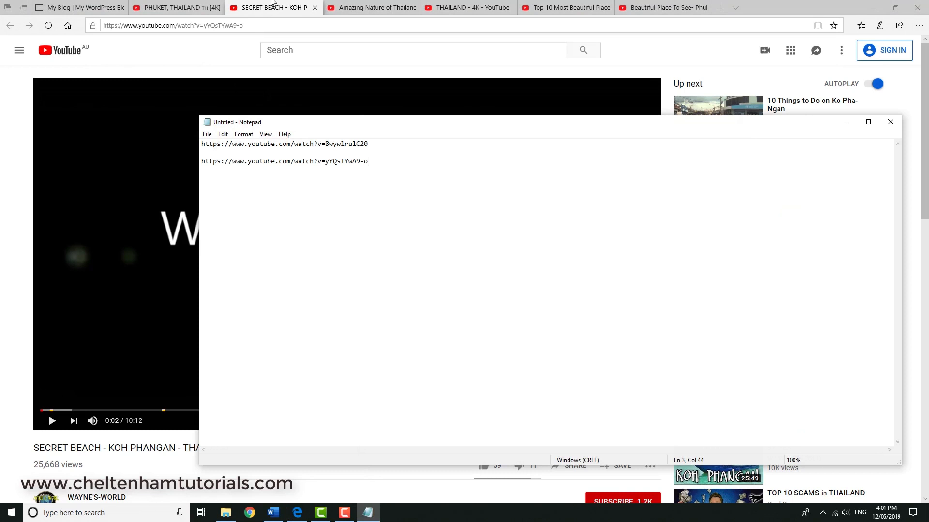
- Add the URL of the Amazing Nature of Thailand HD video to the Notepad list
click(352, 8)
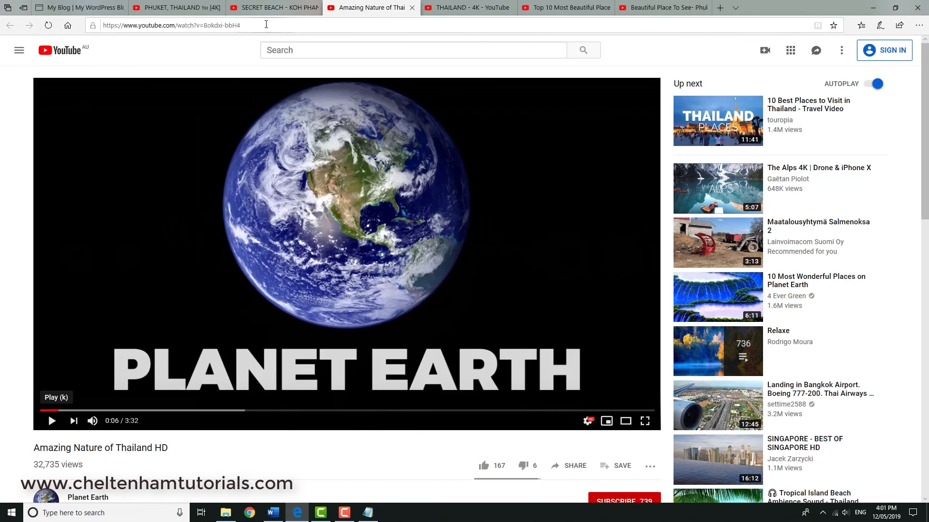
click(266, 25)
key(ctrl+c)
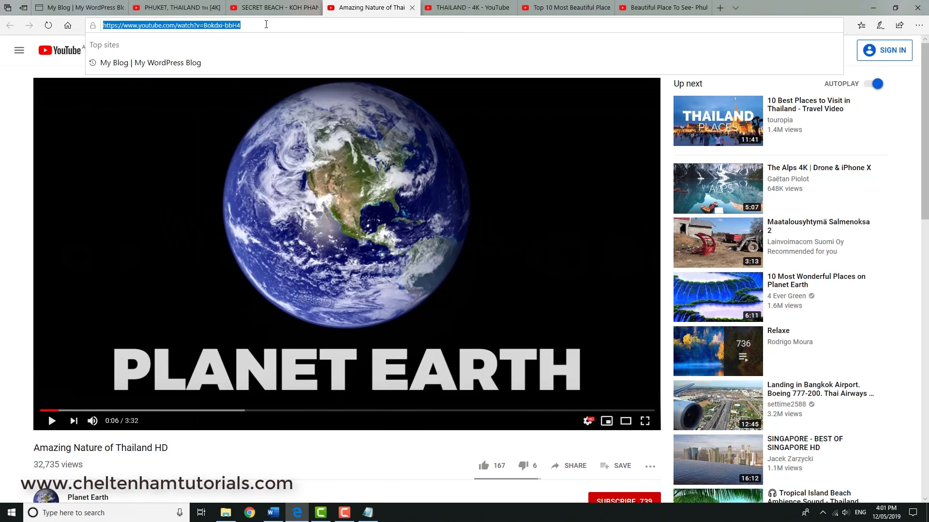
click(367, 513)
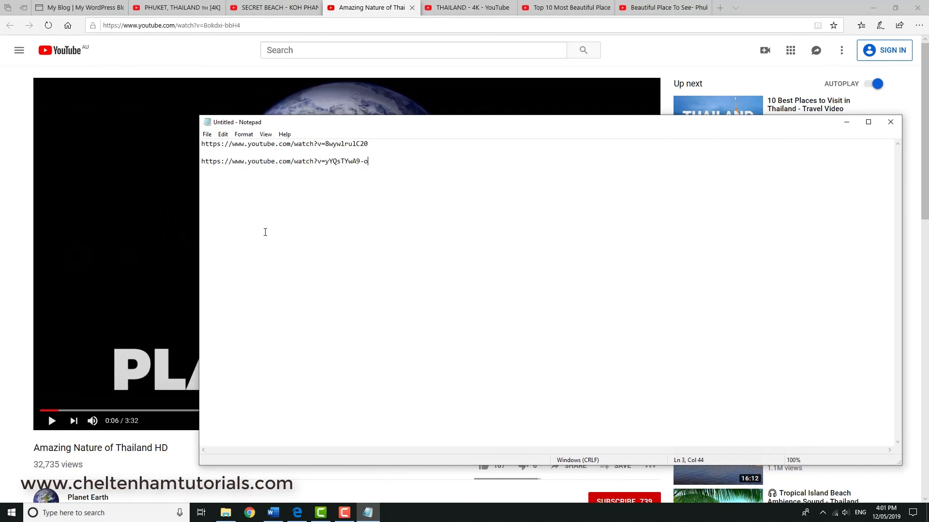
key(ctrl+v)
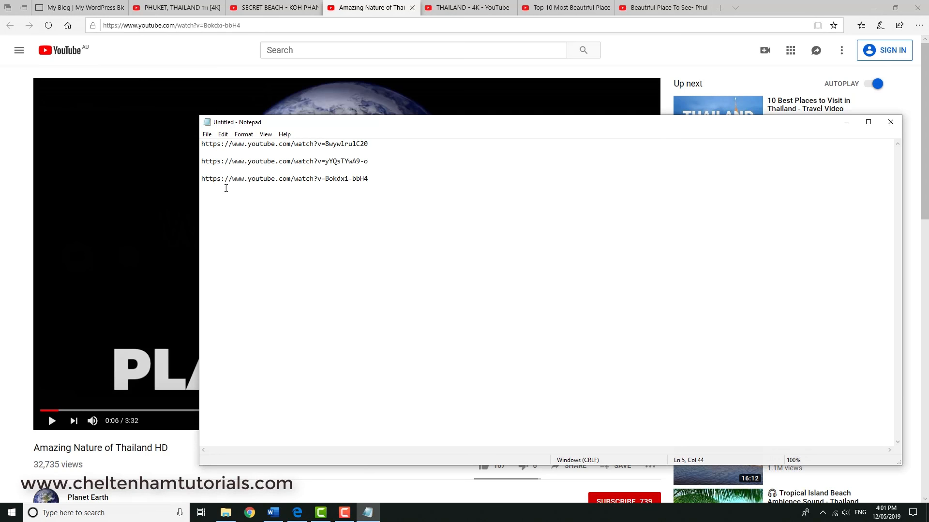
- Add the URL of the THAILAND - 4K video to the Notepad list below the previous links
click(463, 8)
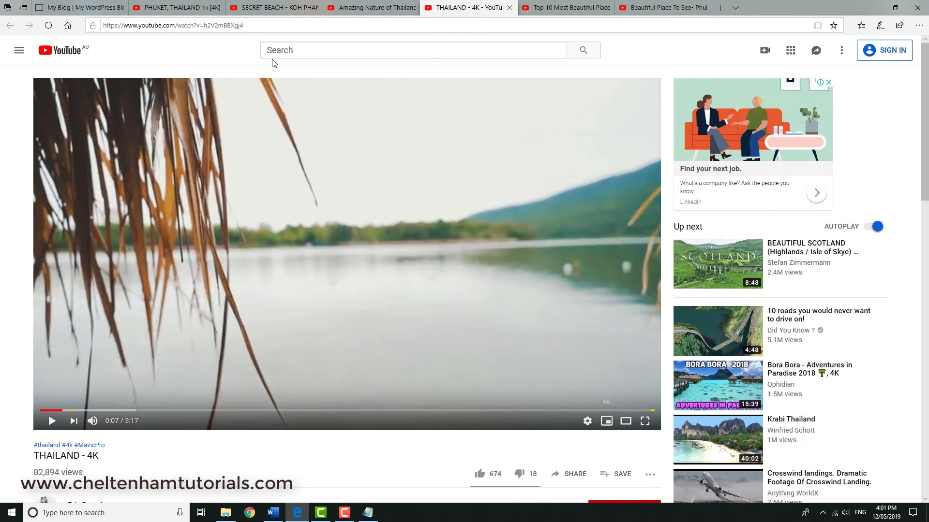
click(255, 25)
key(ctrl+c)
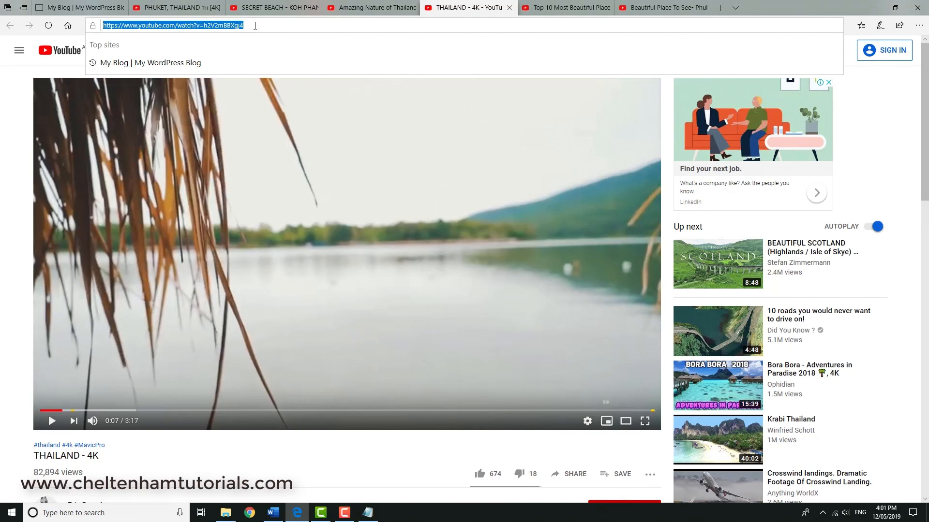
click(367, 513)
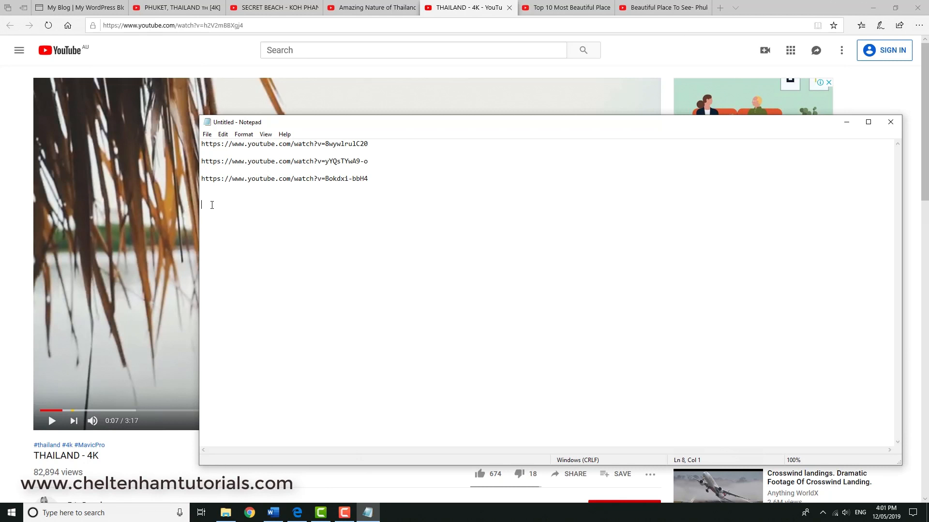
key(ctrl+v)
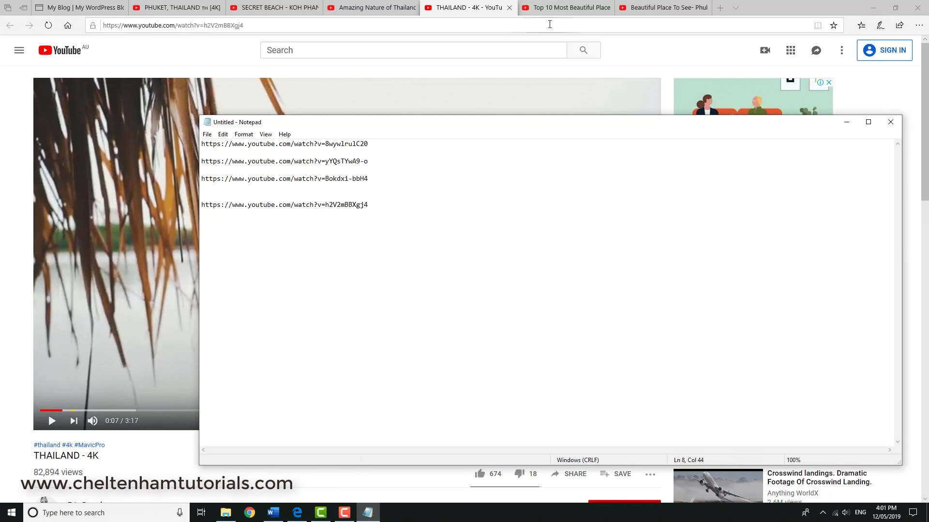
- Add the URL of the Top 10 Most Beautiful Places In The World video to the Notepad list
click(556, 9)
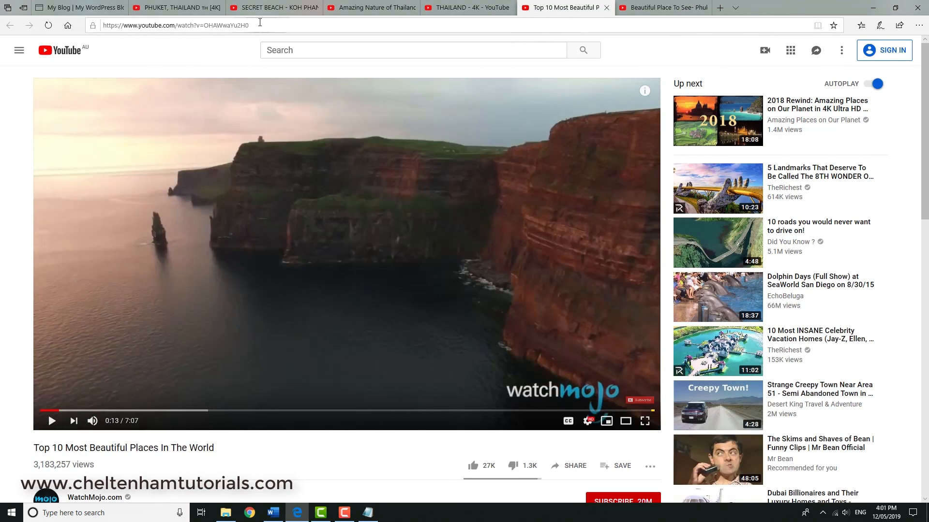
click(260, 22)
key(ctrl+c)
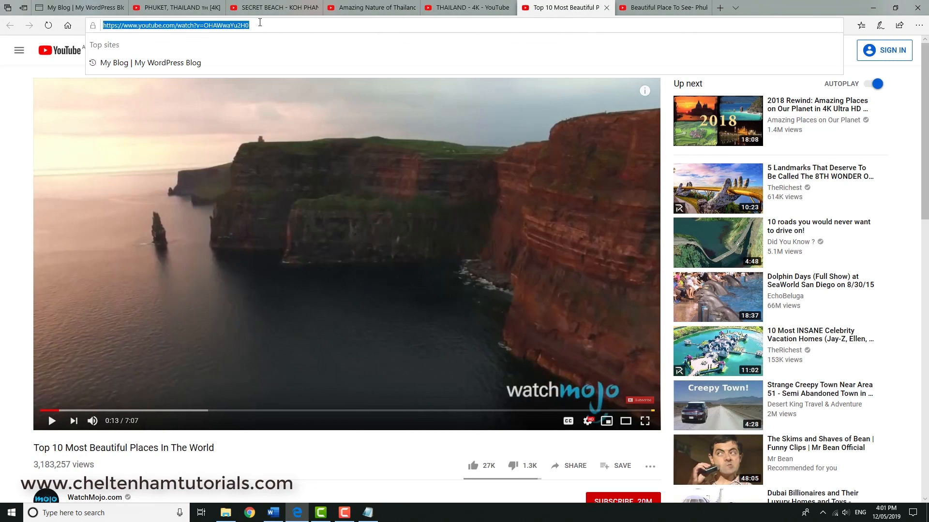
click(368, 516)
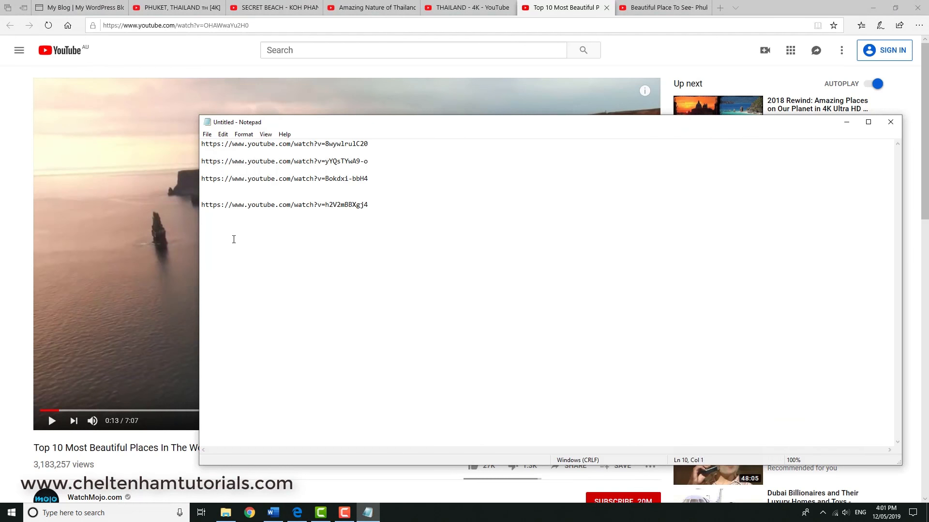
key(ctrl+v)
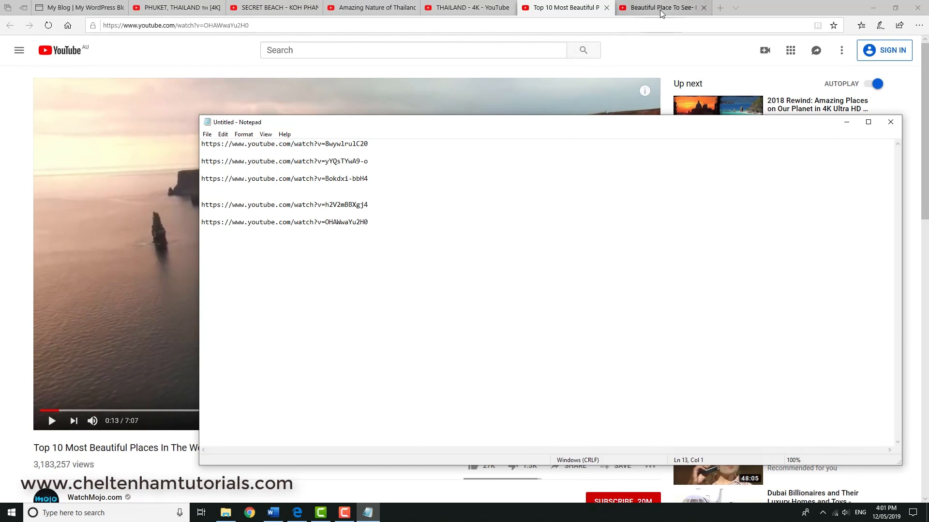
- Add the URL of the Beautiful Place To See - Phuket, Thailand video to the end of the Notepad list
click(644, 8)
click(282, 25)
key(ctrl+c)
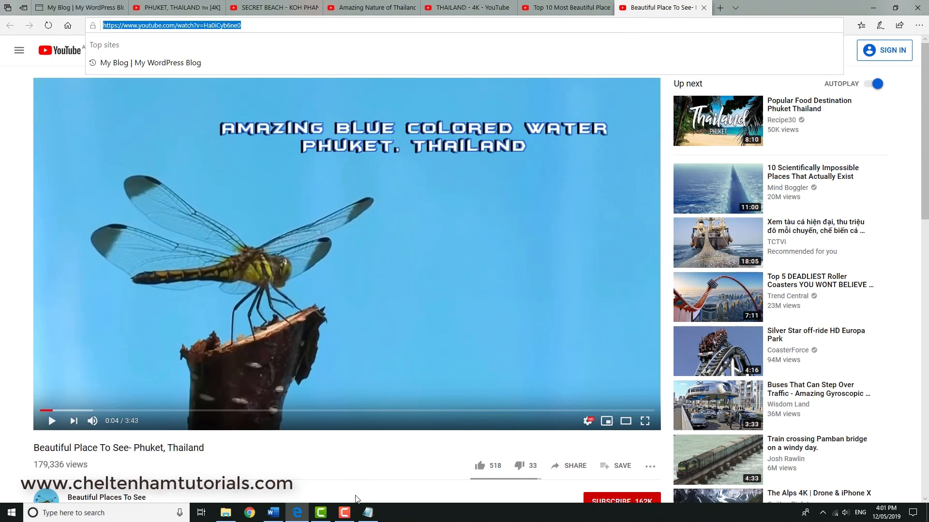
click(368, 513)
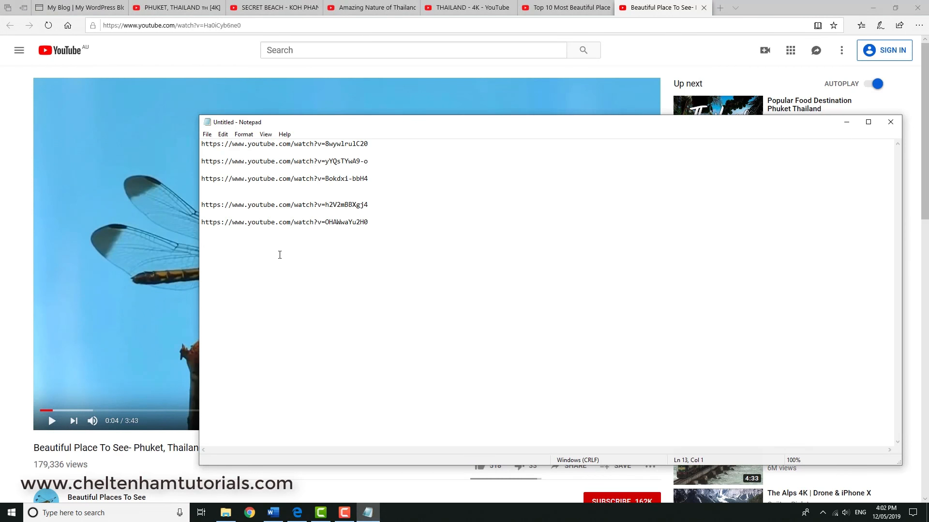
key(ctrl+v)
- Copy the first YouTube URL from the Notepad list and remove the default video from the slider's existing video item in the Divi builder
drag(392, 145, 188, 137)
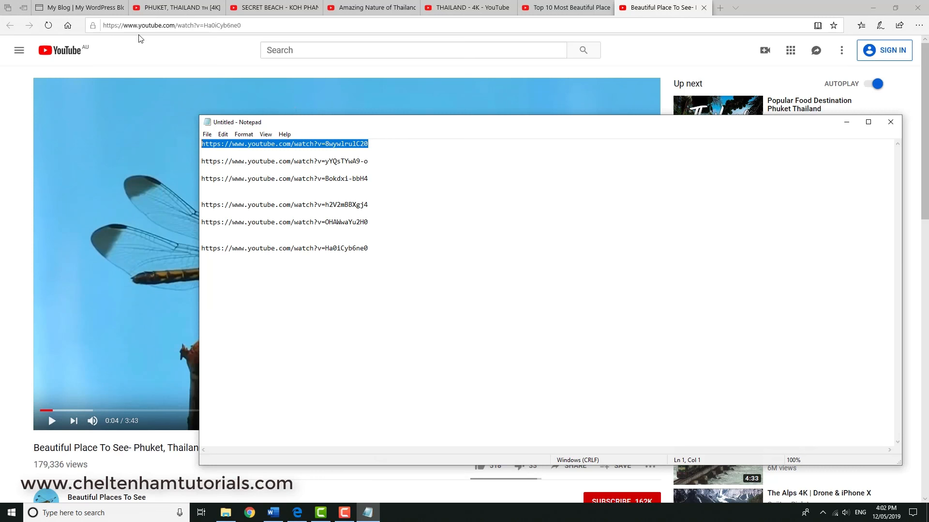
click(94, 11)
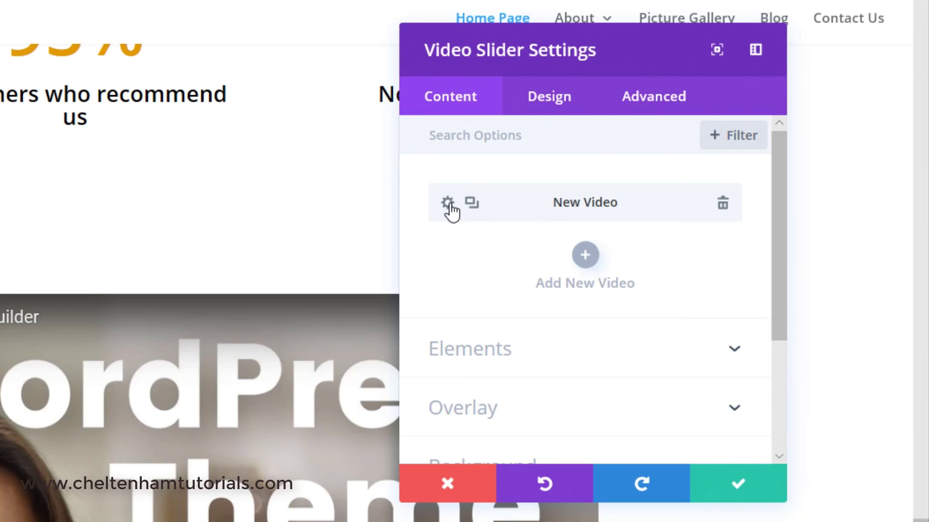
click(449, 208)
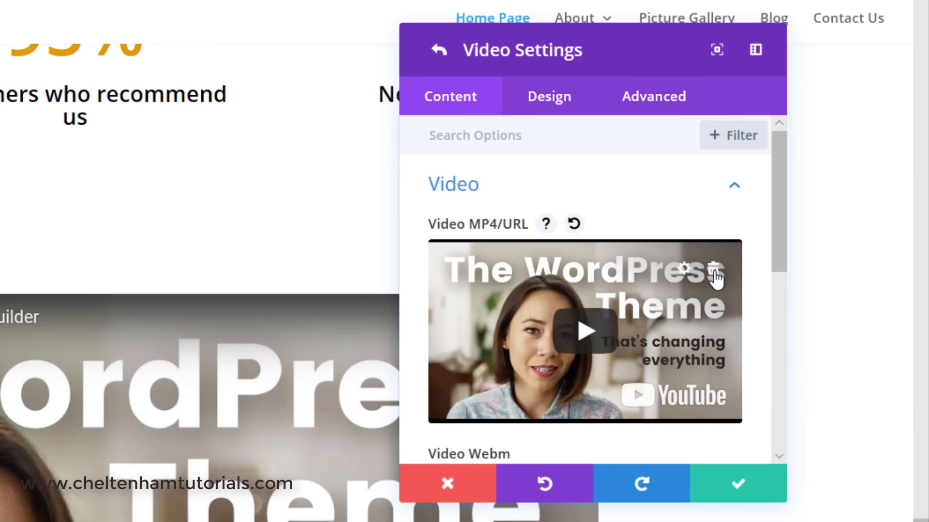
click(714, 271)
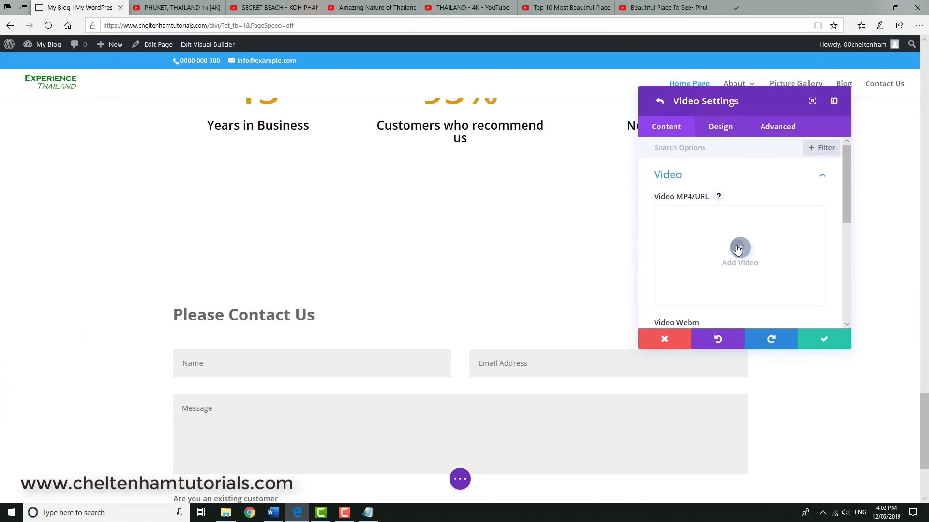
click(739, 249)
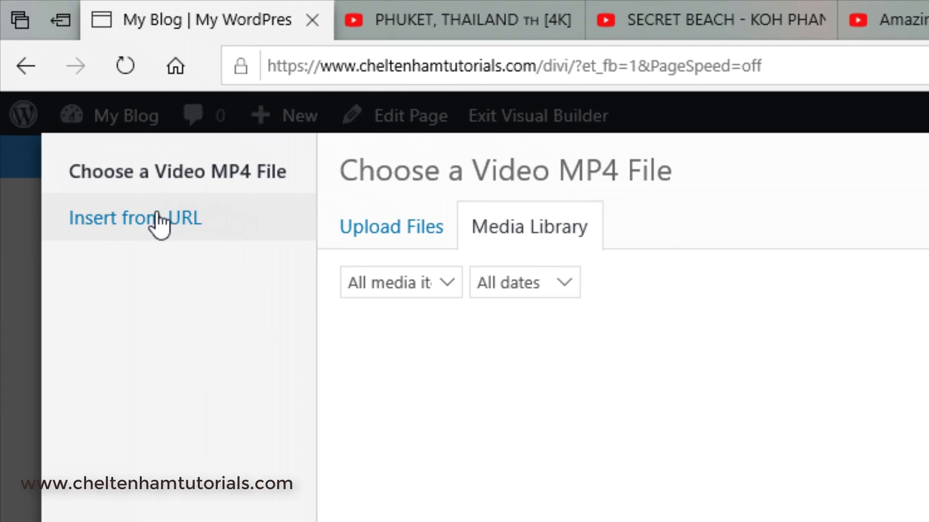
click(141, 221)
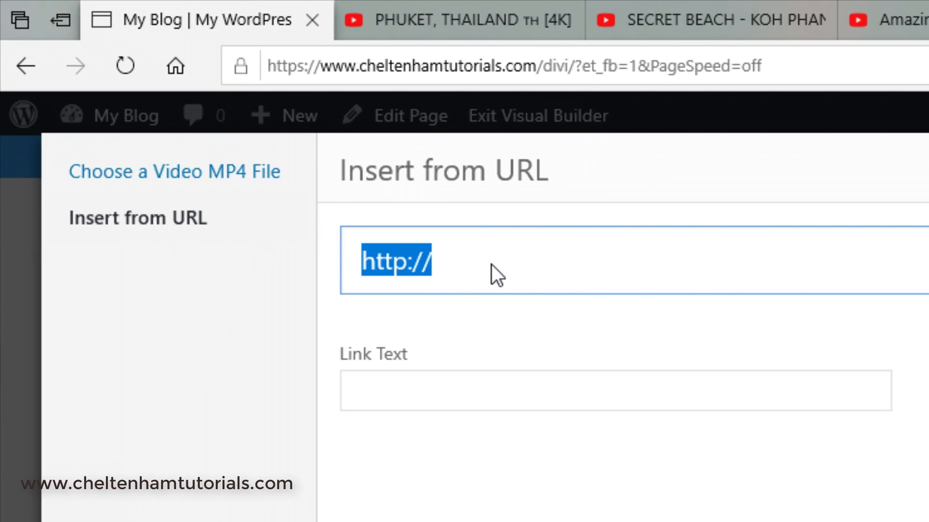
text(https://www.youtube.com/watch?v=8wywlrulC20)
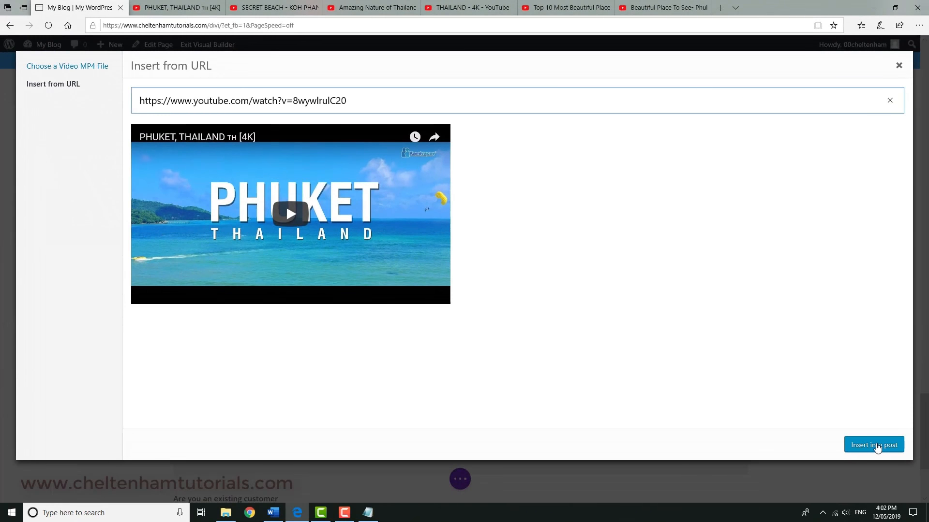
click(876, 446)
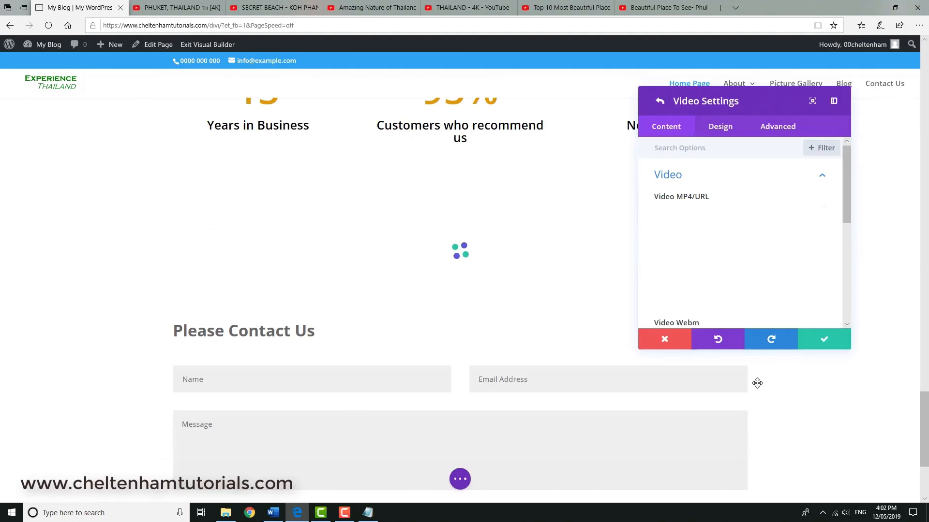
scroll(785, 278, down, 1)
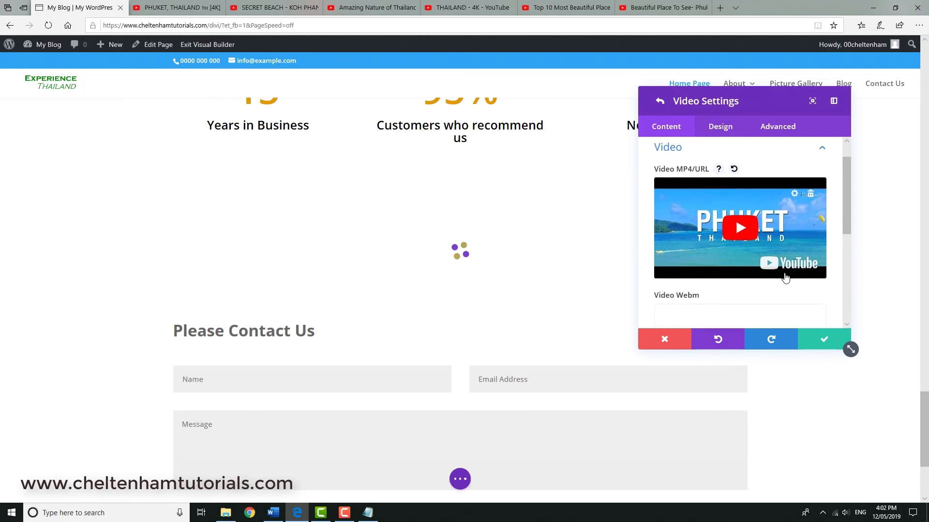
scroll(786, 279, up, 1)
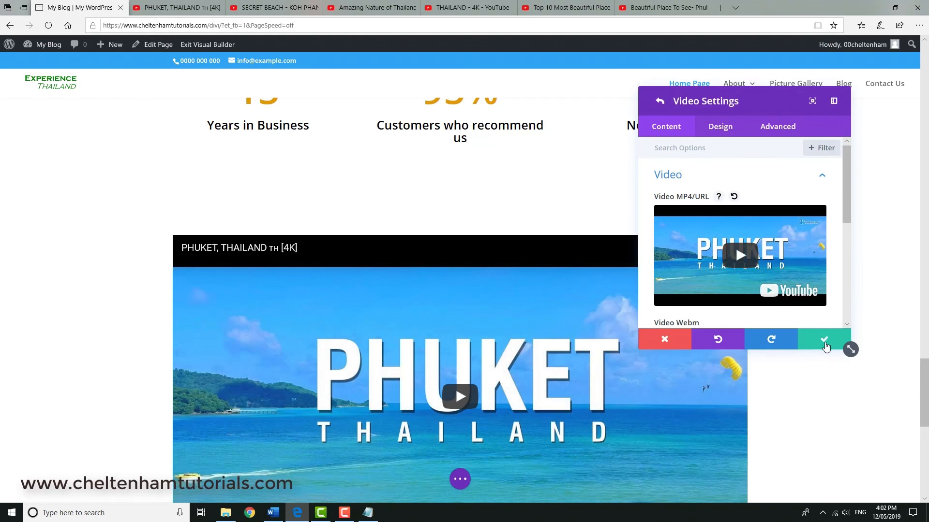
click(826, 340)
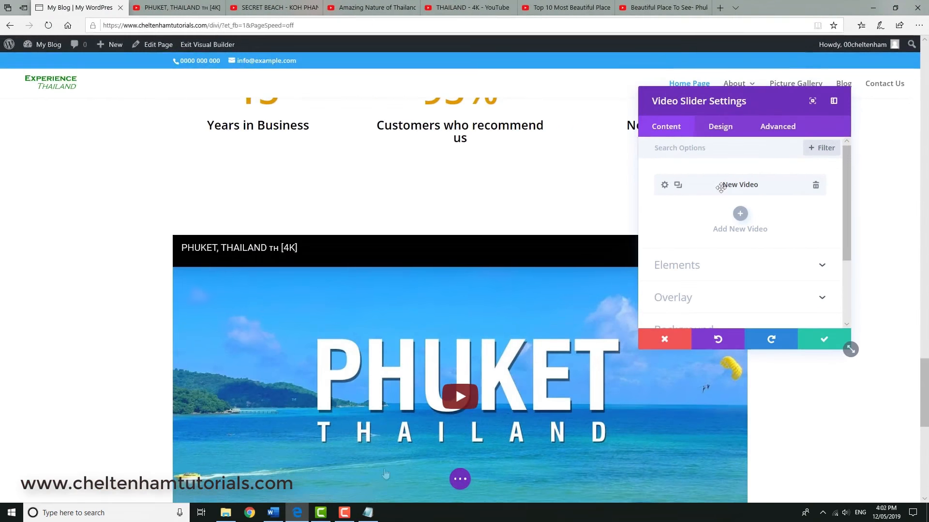
click(368, 513)
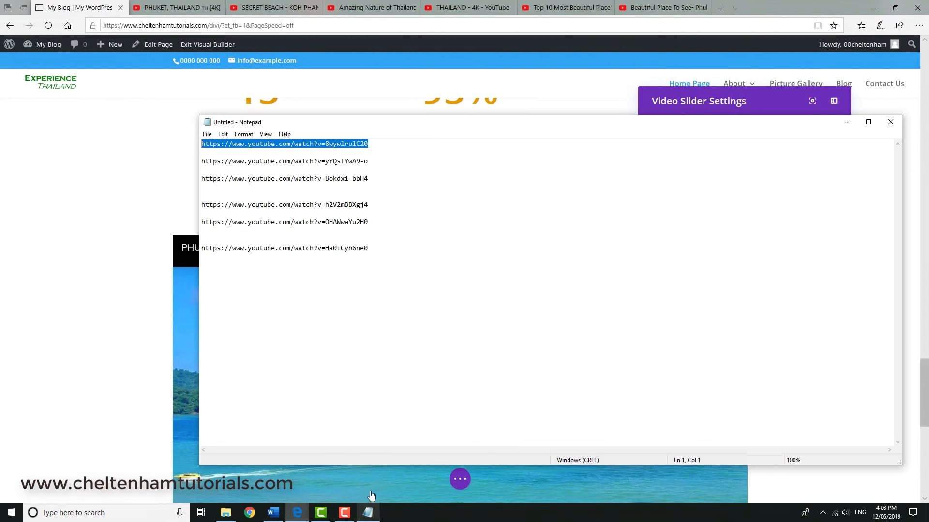
click(368, 161)
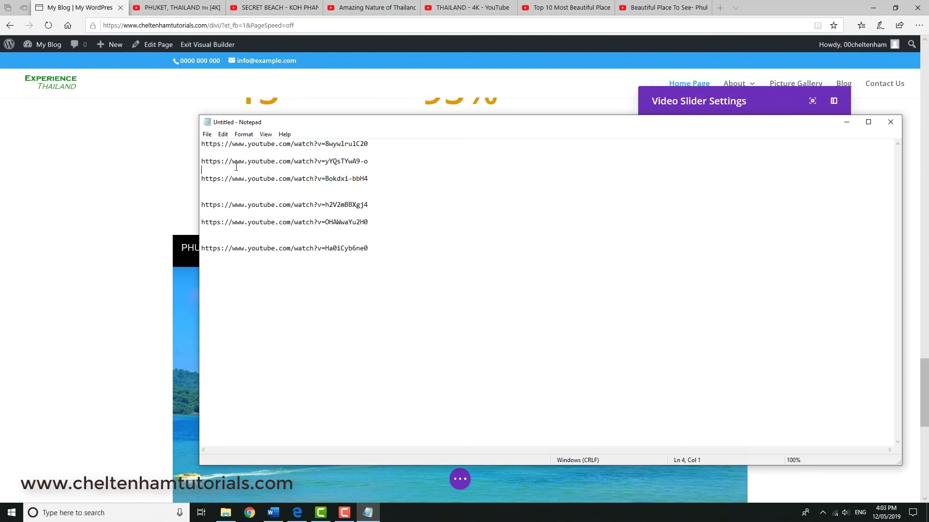
drag(368, 161, 200, 161)
key(ctrl+c)
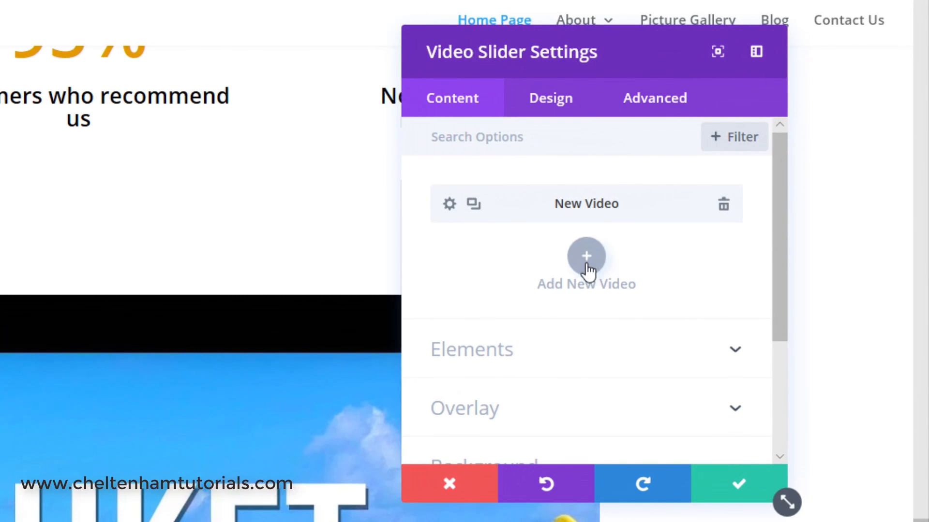
- Add a second video to the slider, replacing its default video with the copied YouTube URL, and save its settings
click(587, 269)
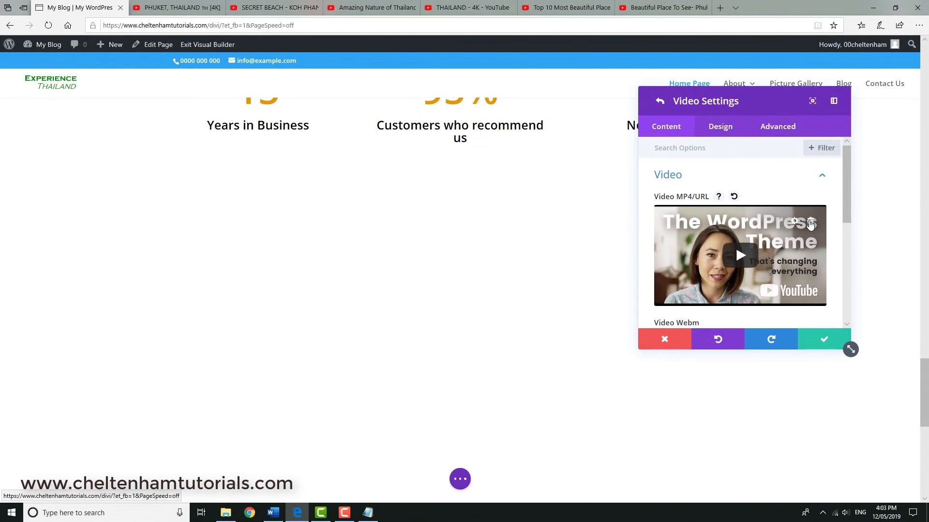
click(720, 274)
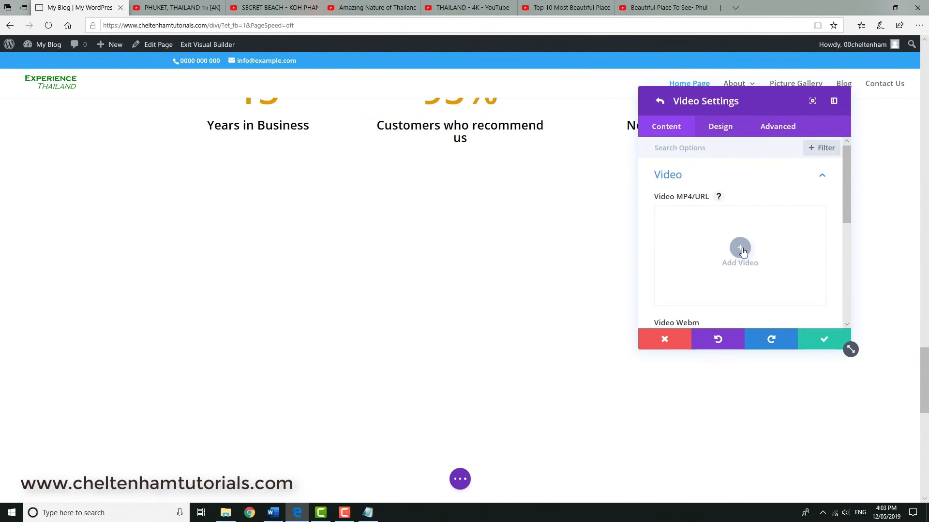
click(741, 250)
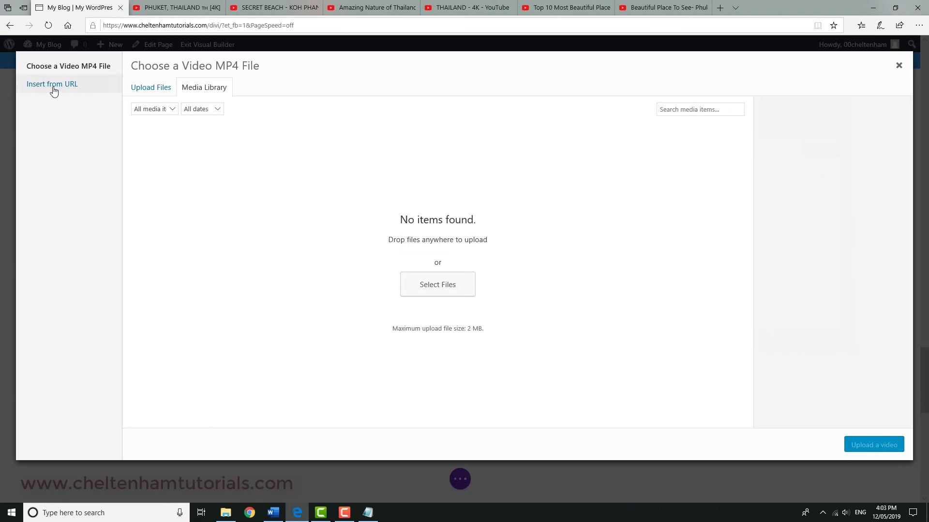
click(53, 87)
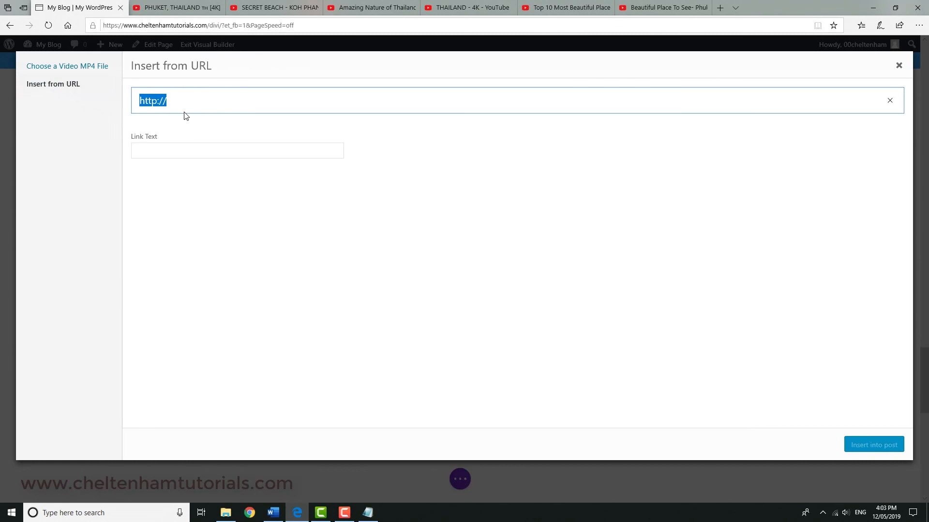
key(ctrl+v)
click(375, 135)
click(874, 451)
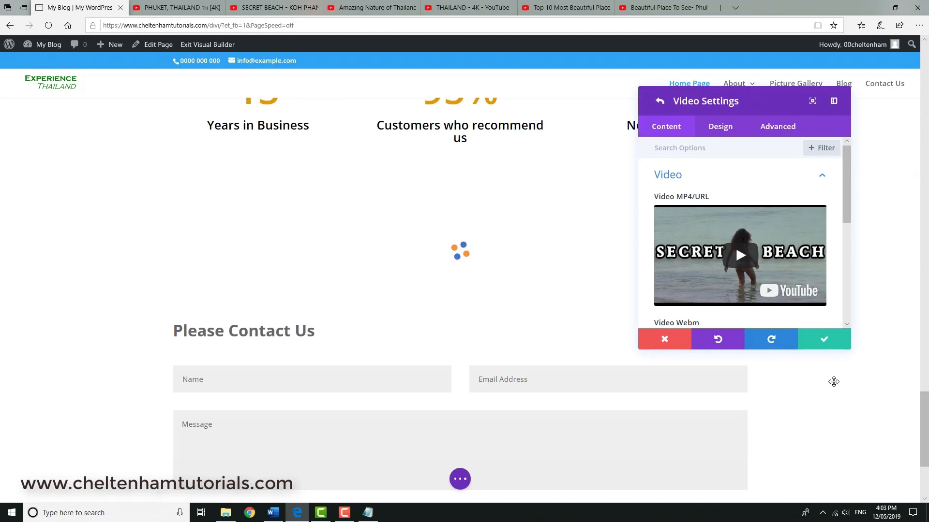
click(824, 339)
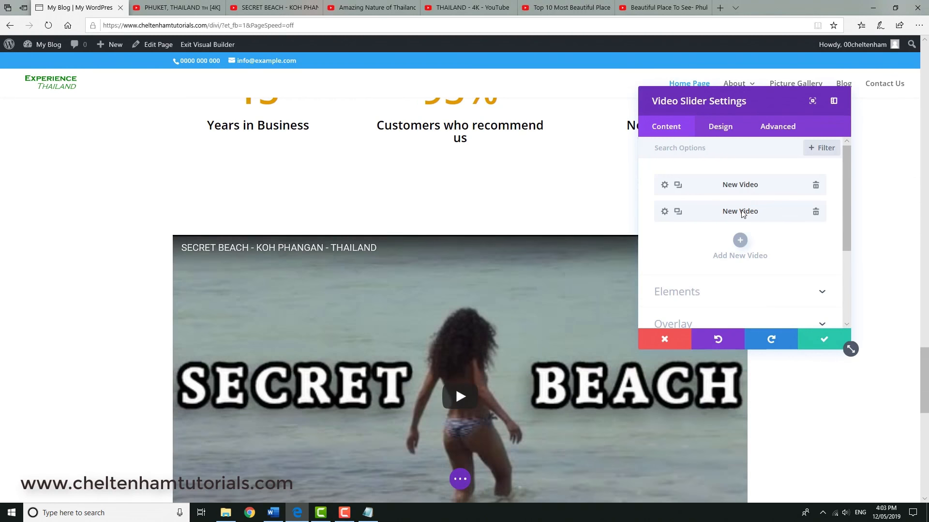
click(367, 513)
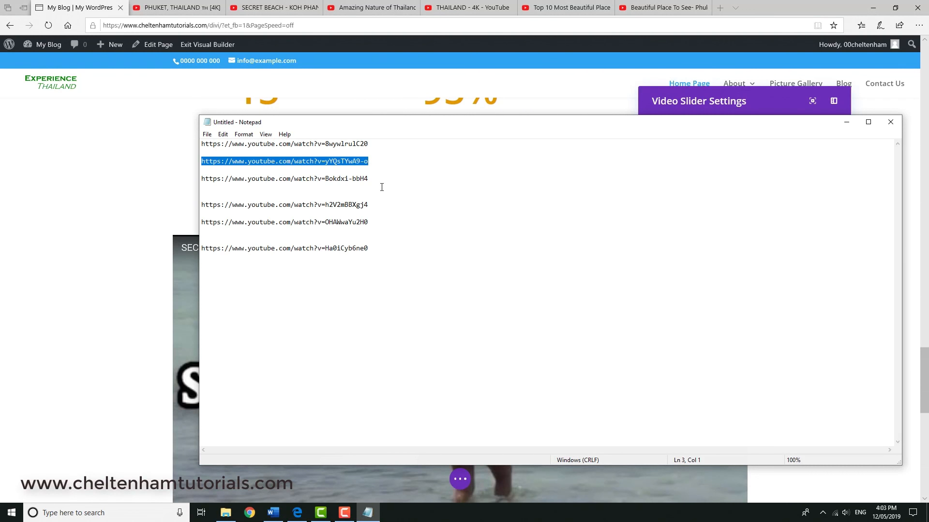
drag(380, 183, 205, 179)
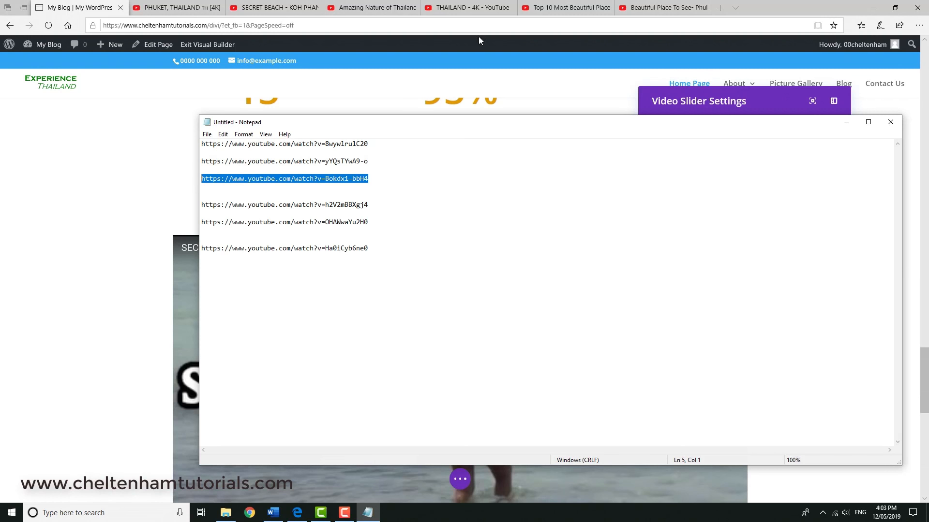
click(486, 62)
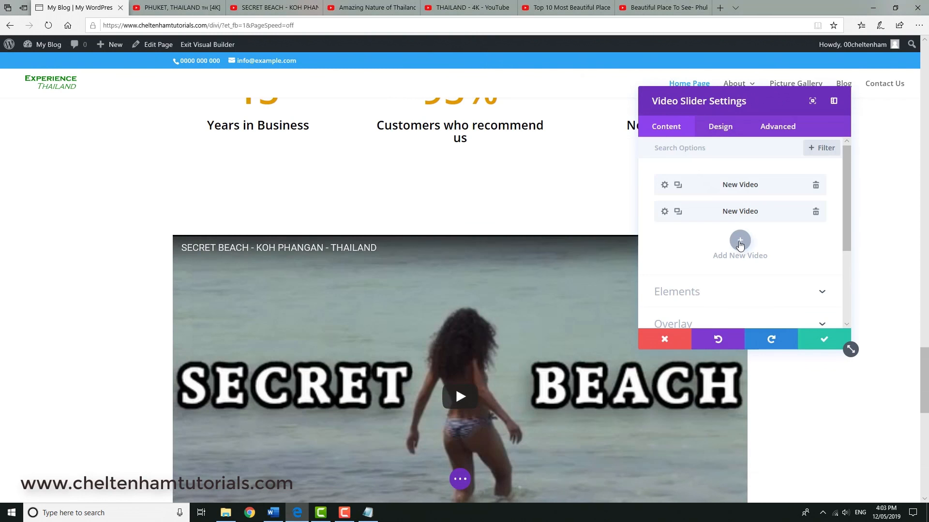
click(740, 242)
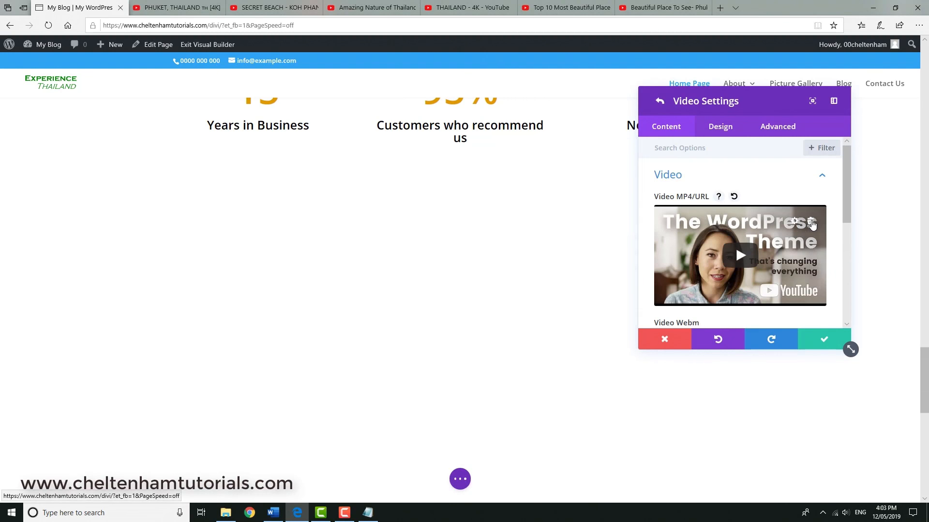
click(810, 222)
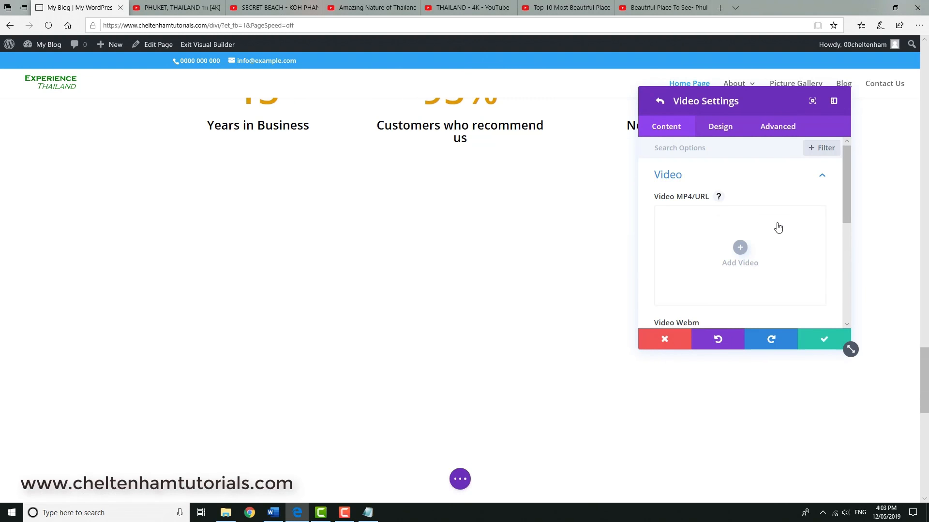
click(739, 248)
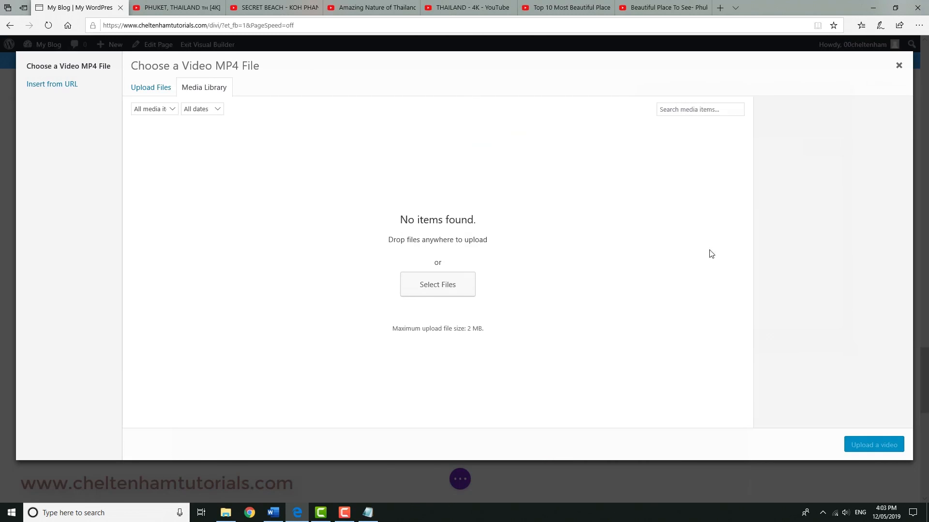
click(50, 85)
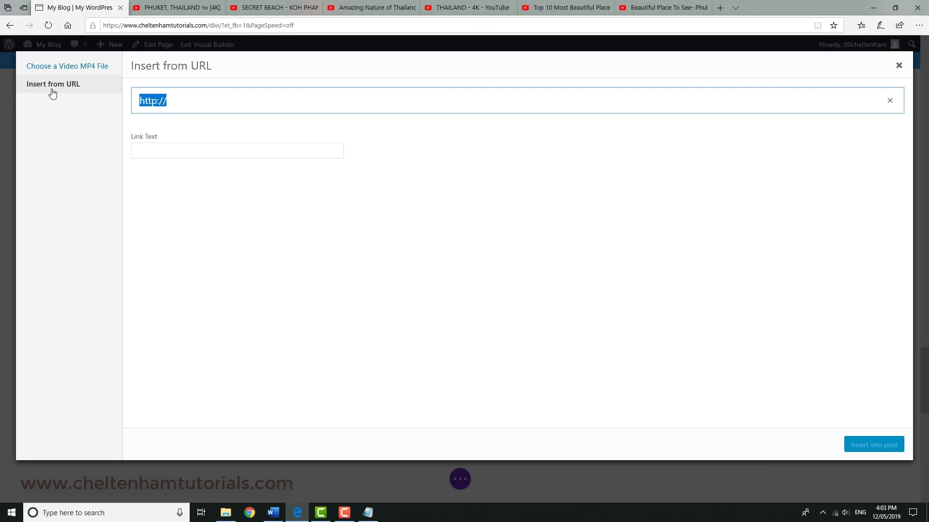
text(https://www.youtube.com/watch?v=Bokdxi-bbH4)
click(868, 449)
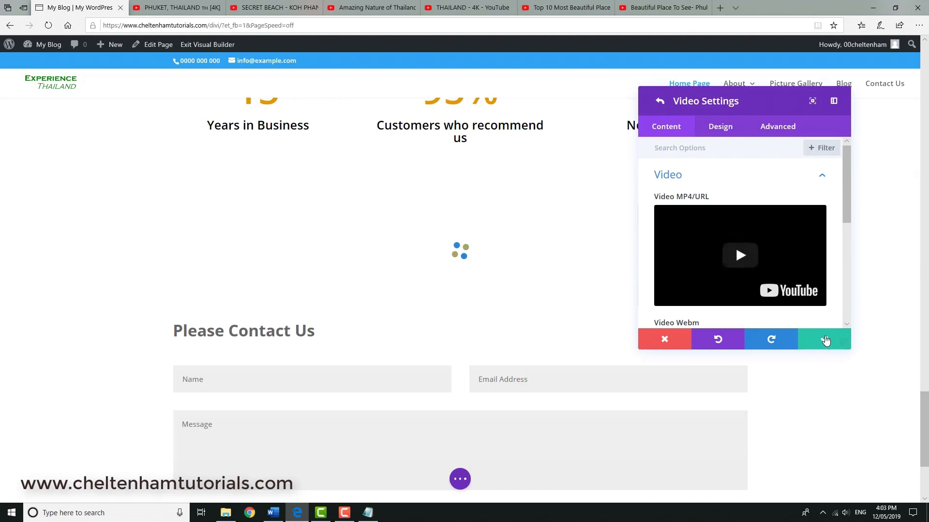
click(826, 340)
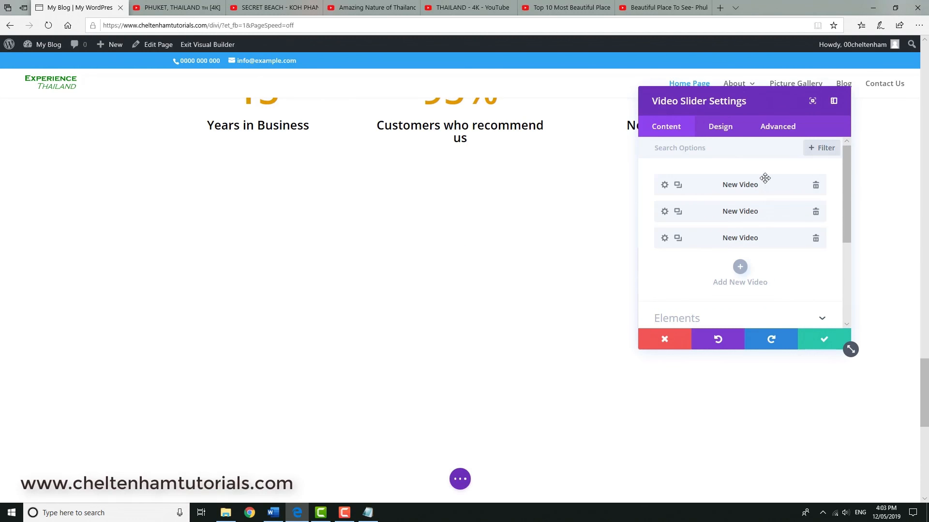
click(368, 513)
drag(374, 206, 206, 198)
key(ctrl+c)
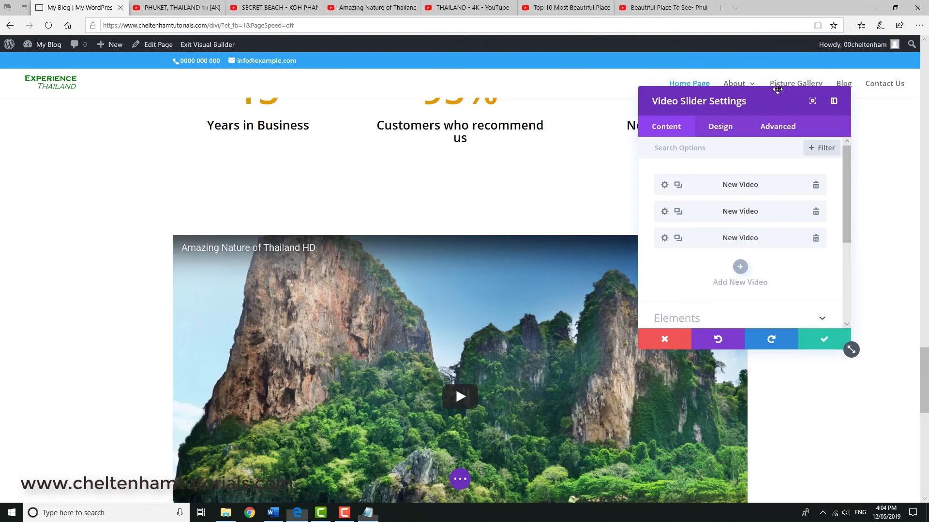
click(777, 89)
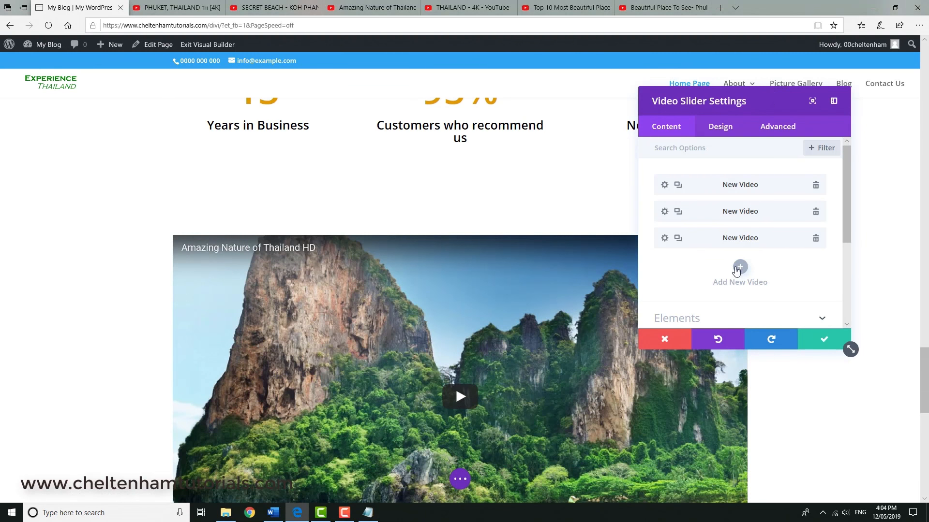
click(737, 269)
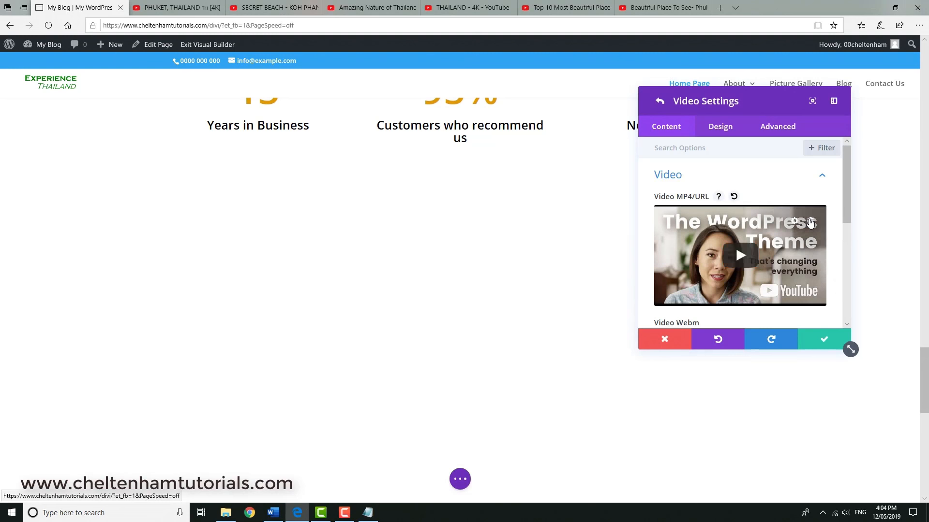
click(811, 225)
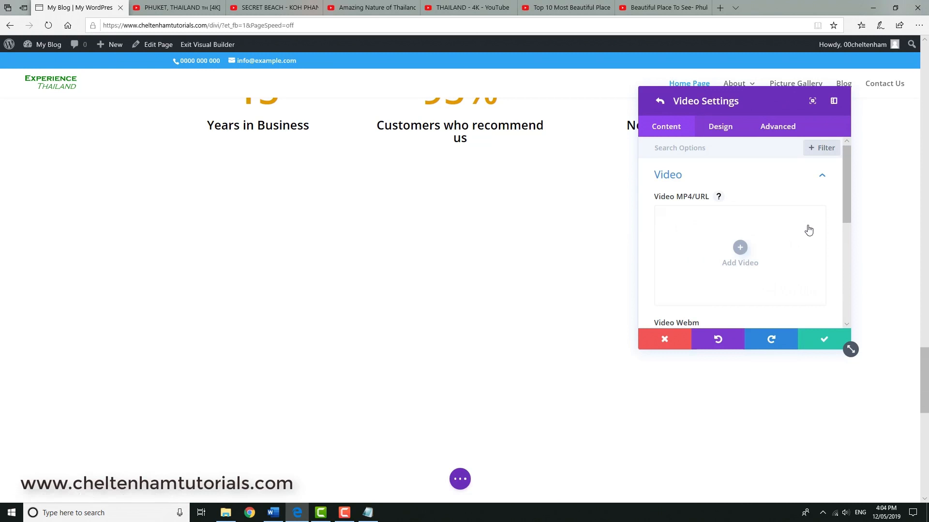
click(740, 249)
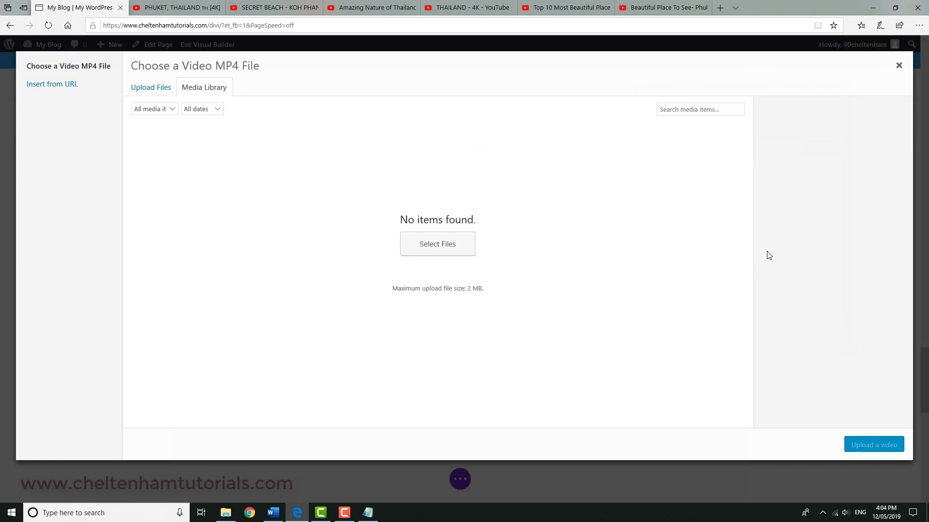
click(46, 86)
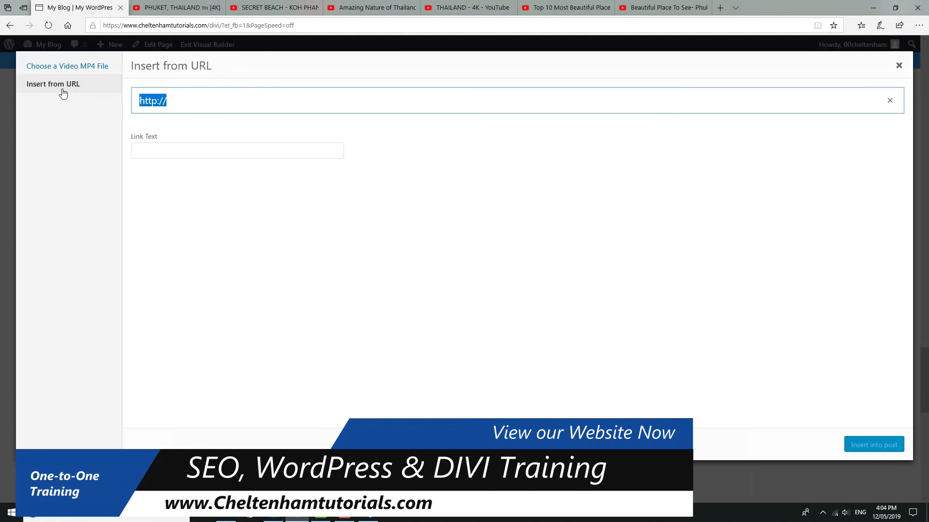
key(ctrl+v)
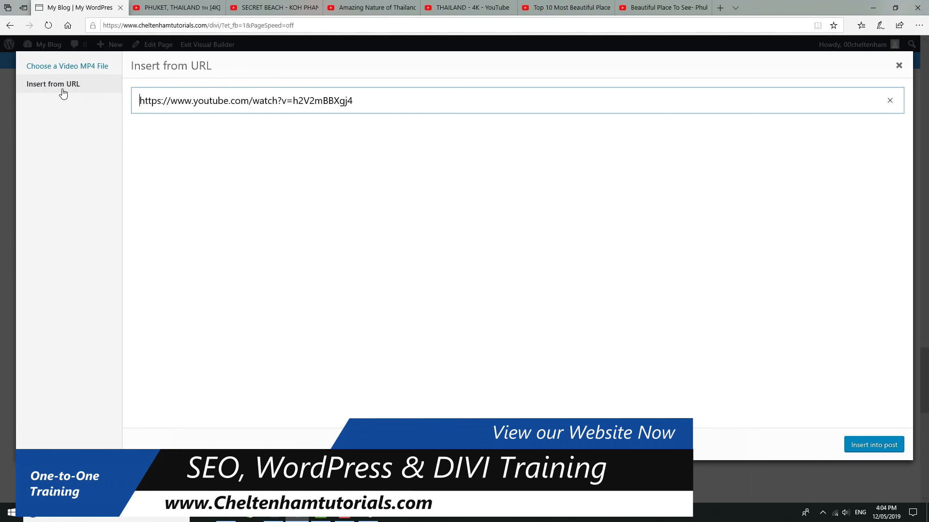
click(867, 455)
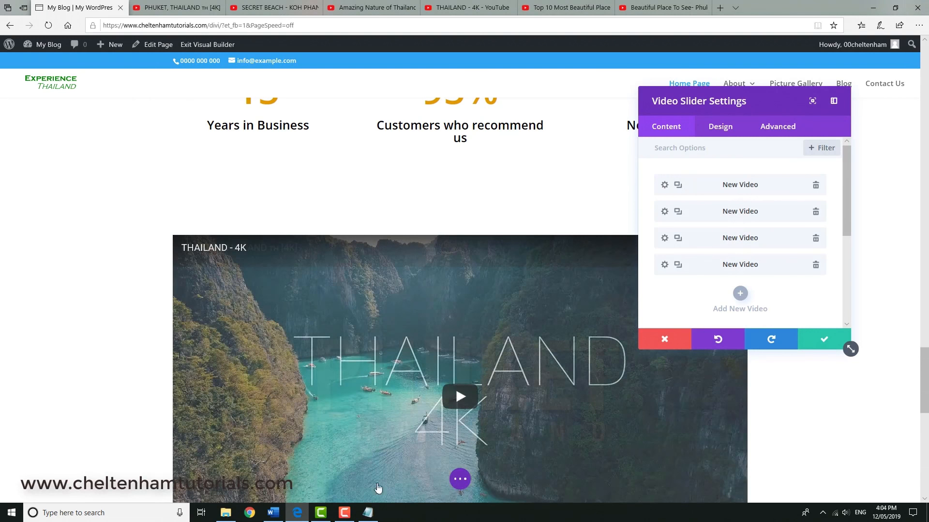
click(367, 513)
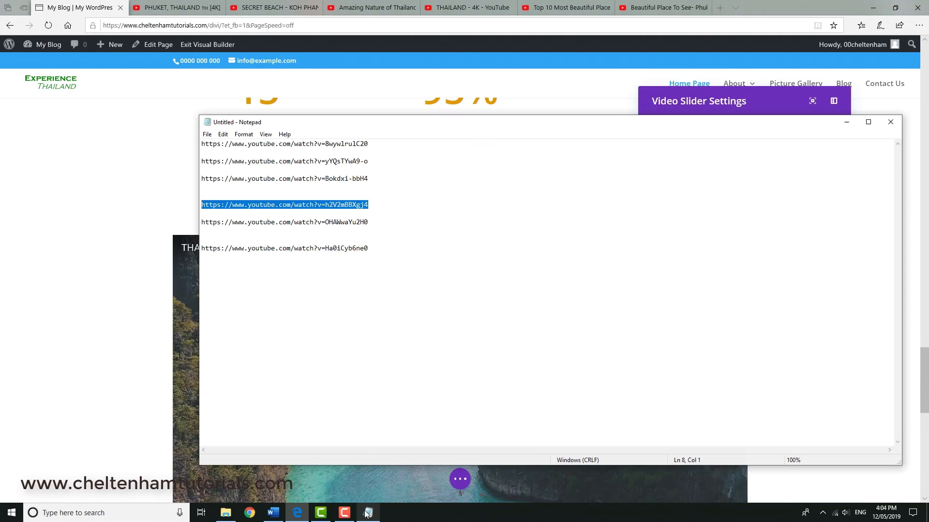
click(373, 225)
drag(231, 228, 195, 224)
key(ctrl+c)
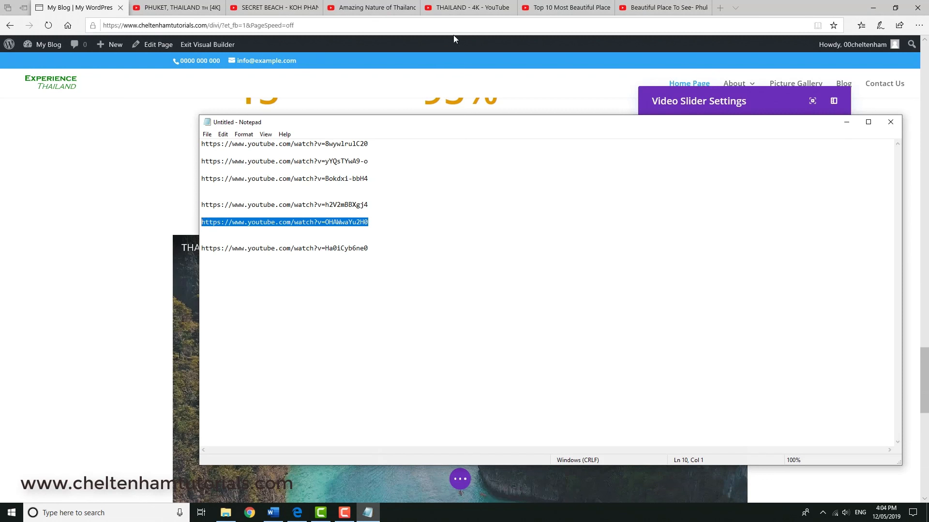
click(762, 104)
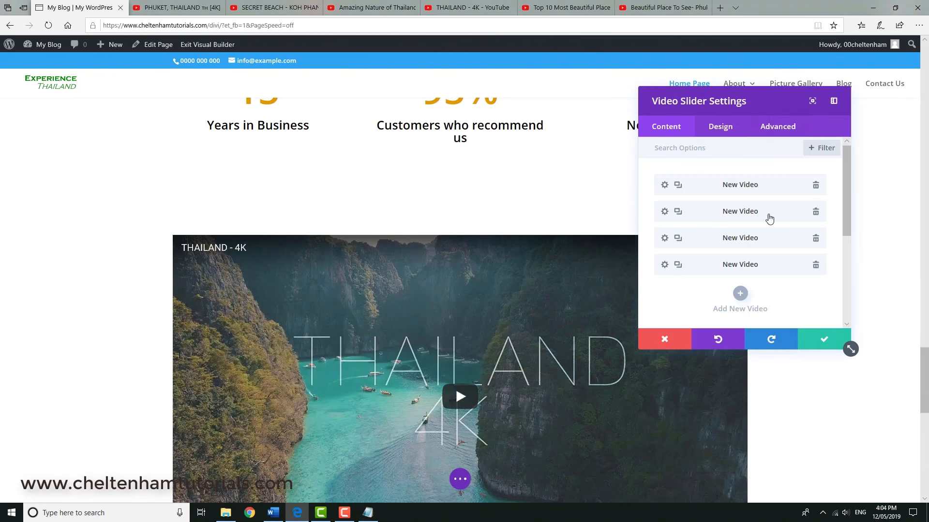
click(737, 301)
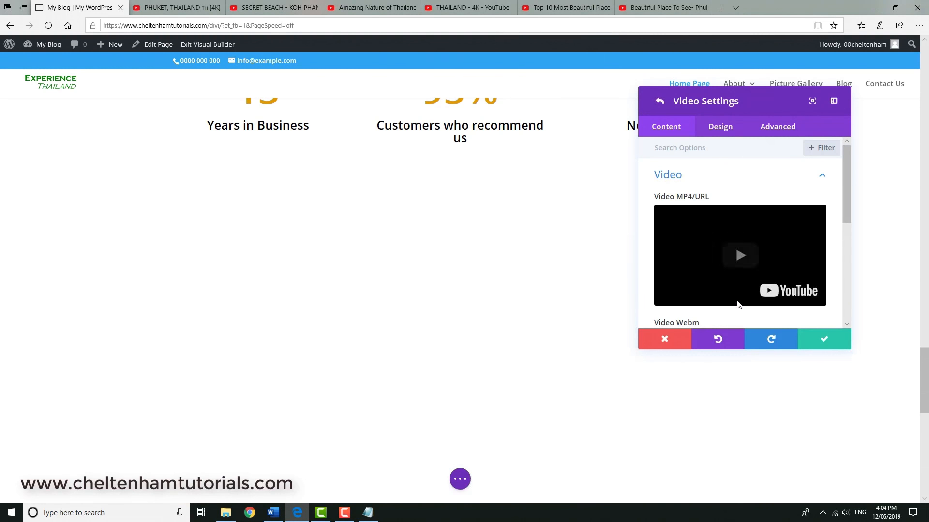
mouse_move(811, 226)
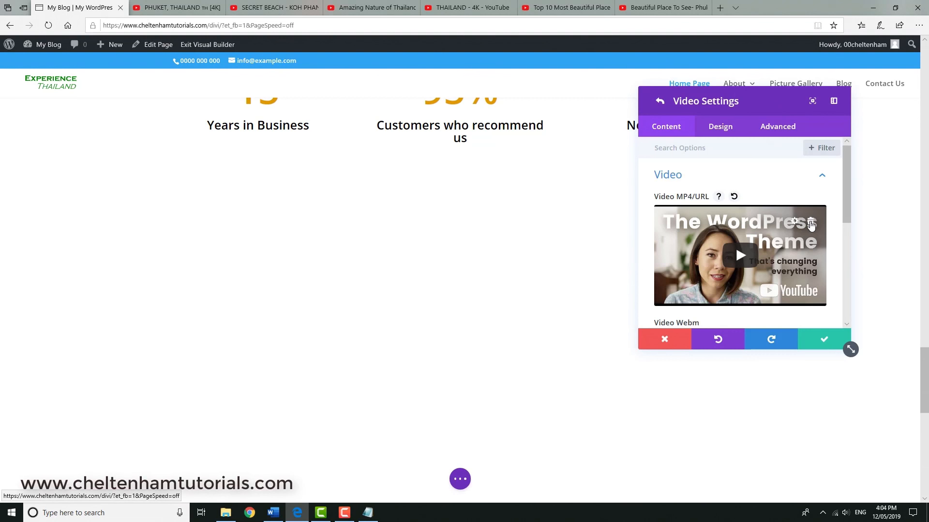
click(811, 223)
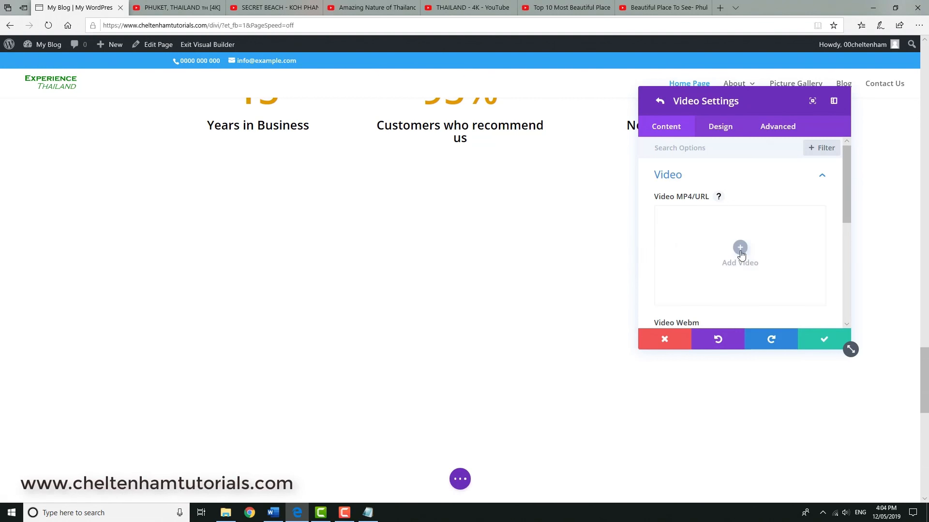
click(740, 249)
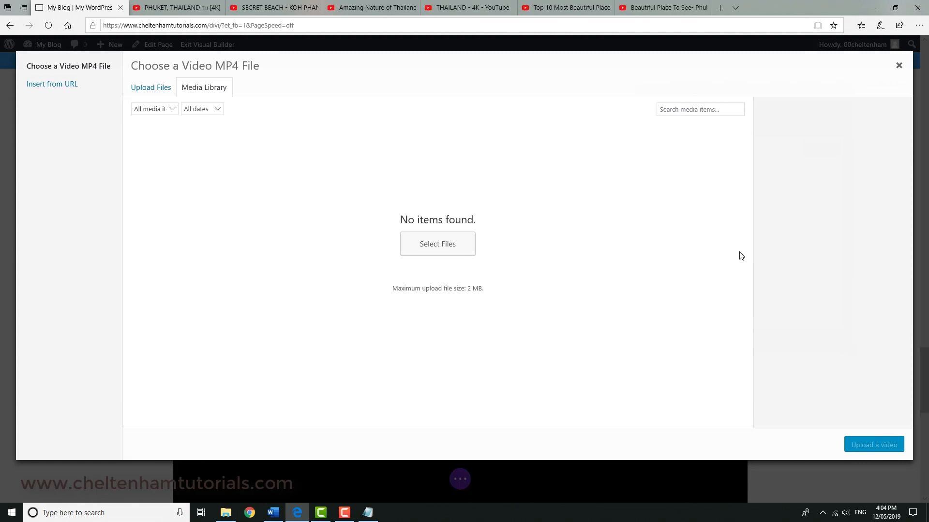
click(36, 84)
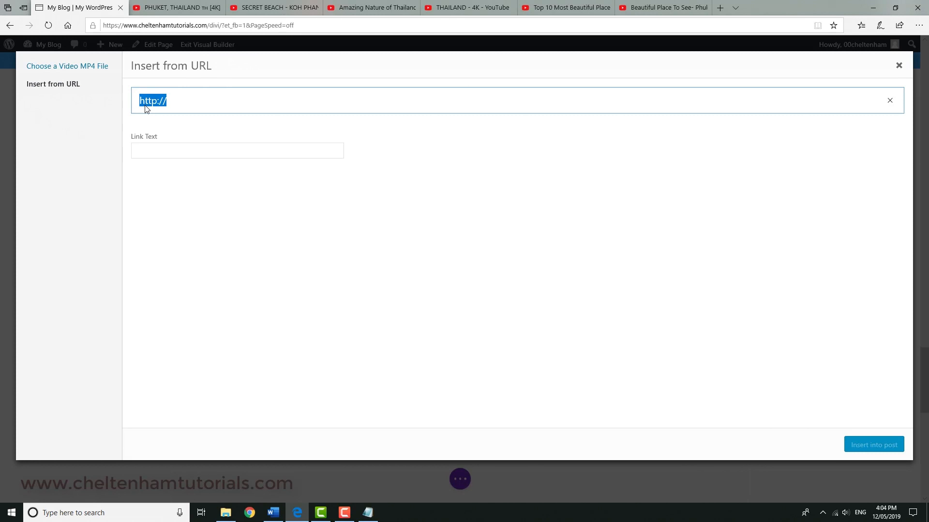
key(ctrl+v)
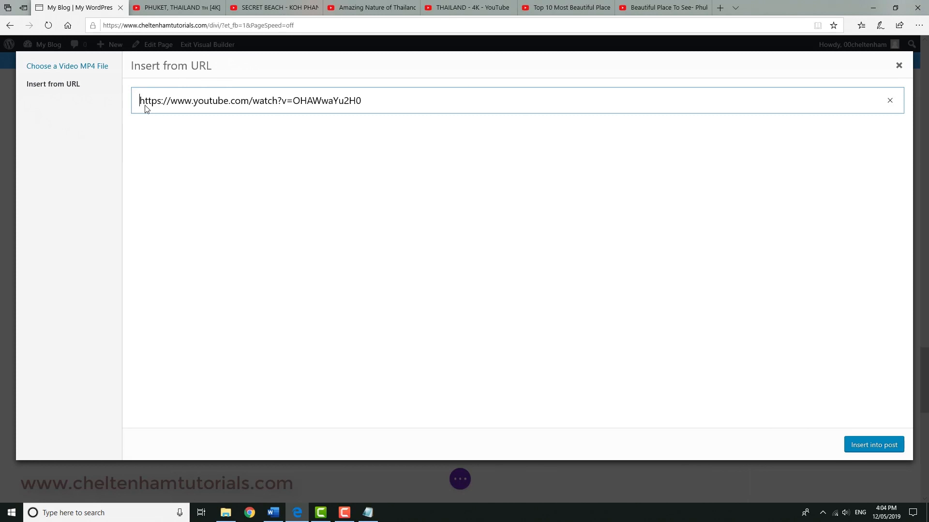
click(878, 445)
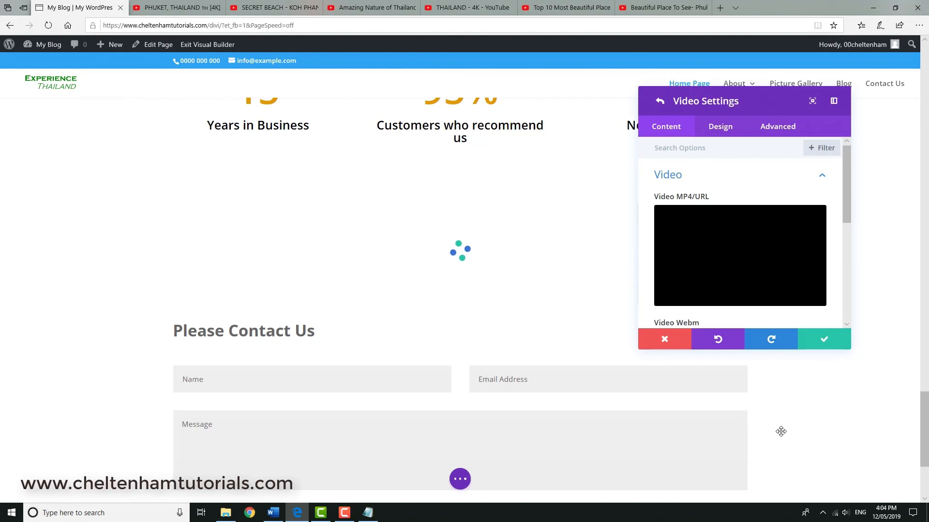
click(824, 344)
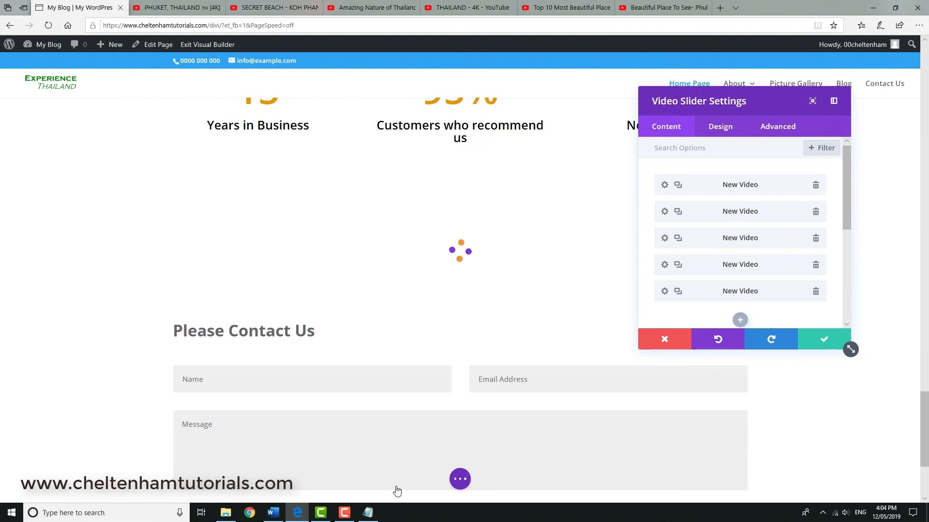
click(370, 513)
drag(369, 248, 193, 244)
key(ctrl+c)
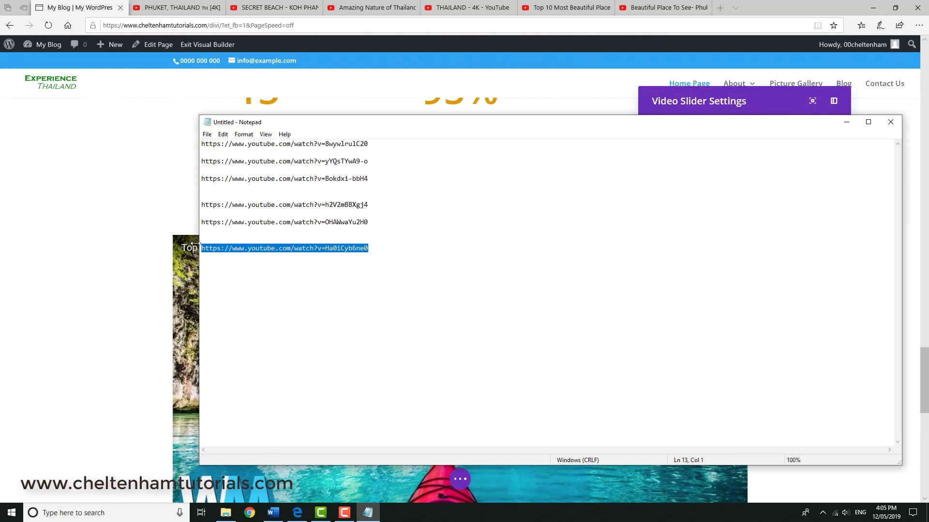
click(530, 38)
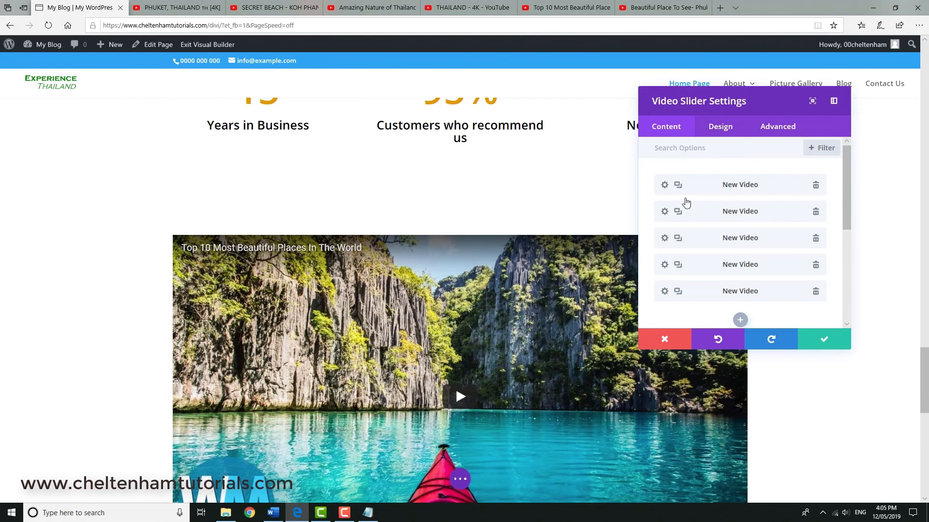
scroll(741, 300, down, 1)
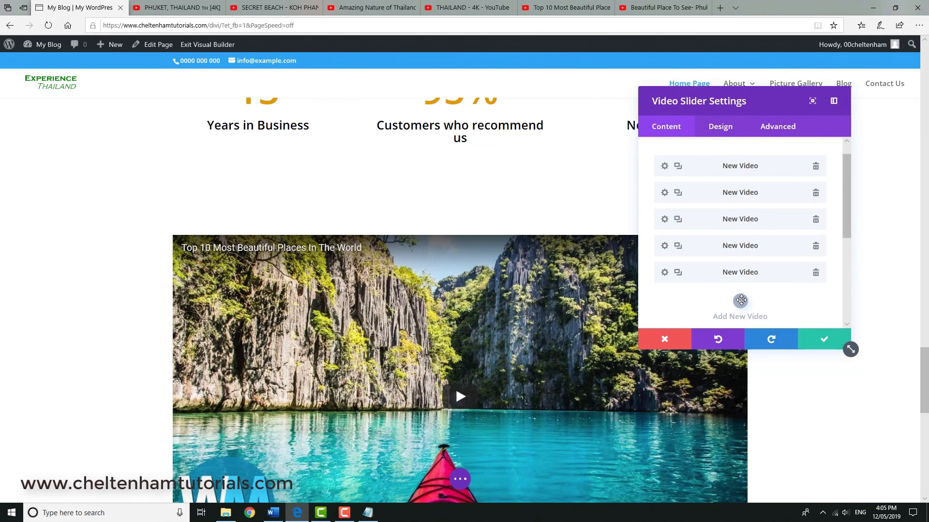
click(740, 302)
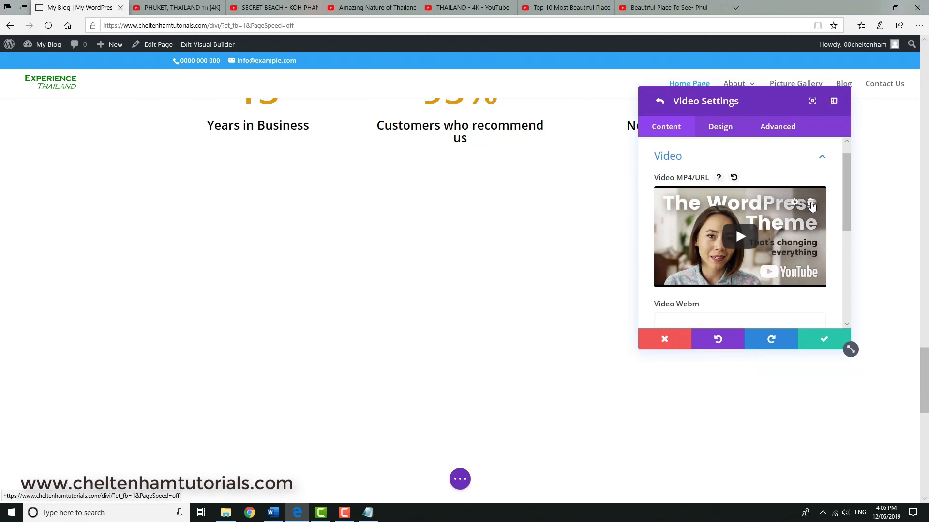
click(811, 204)
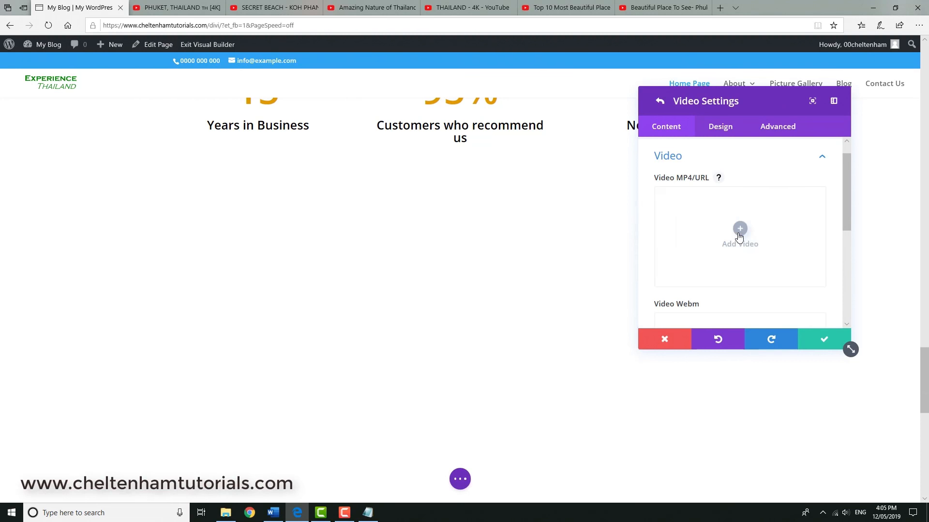
click(739, 229)
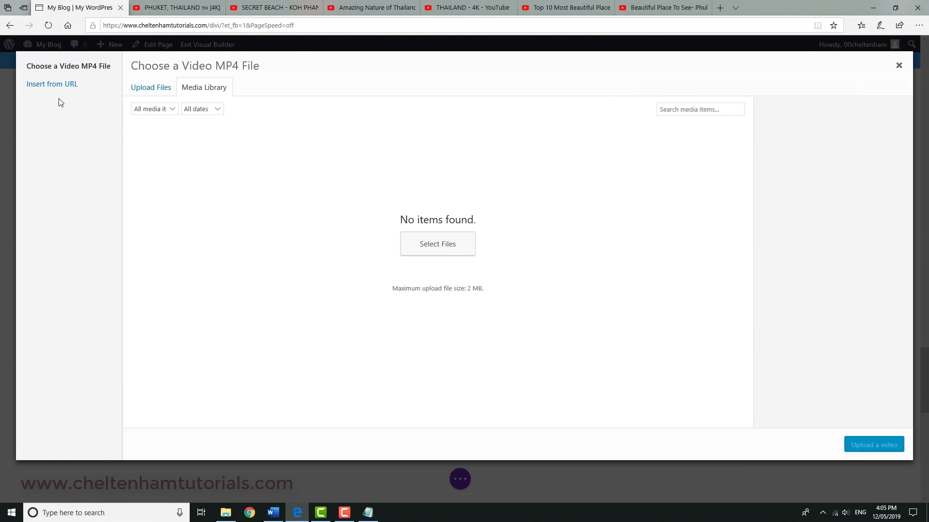
click(51, 85)
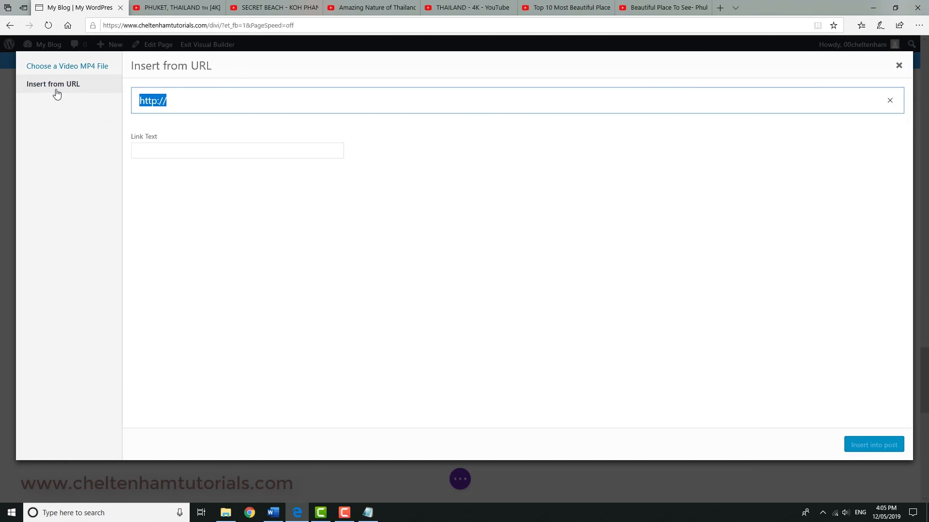
key(ctrl+v)
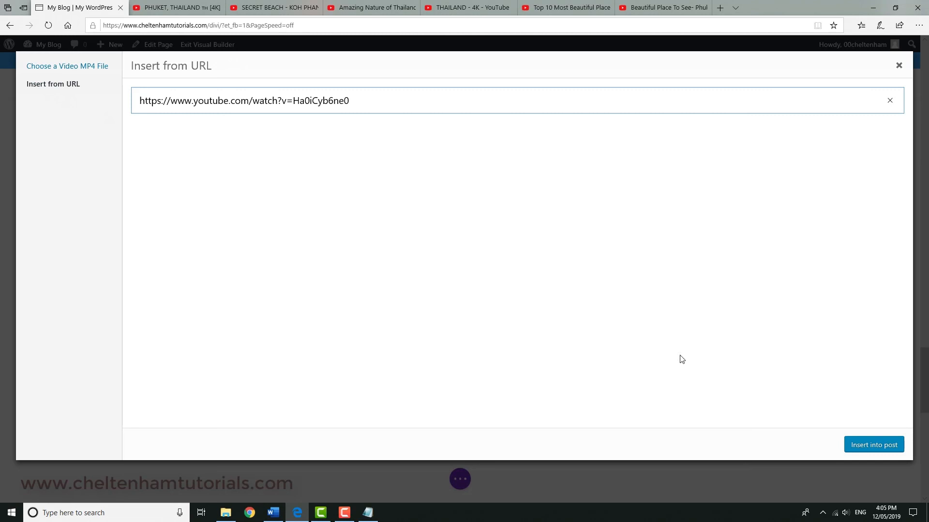
click(862, 447)
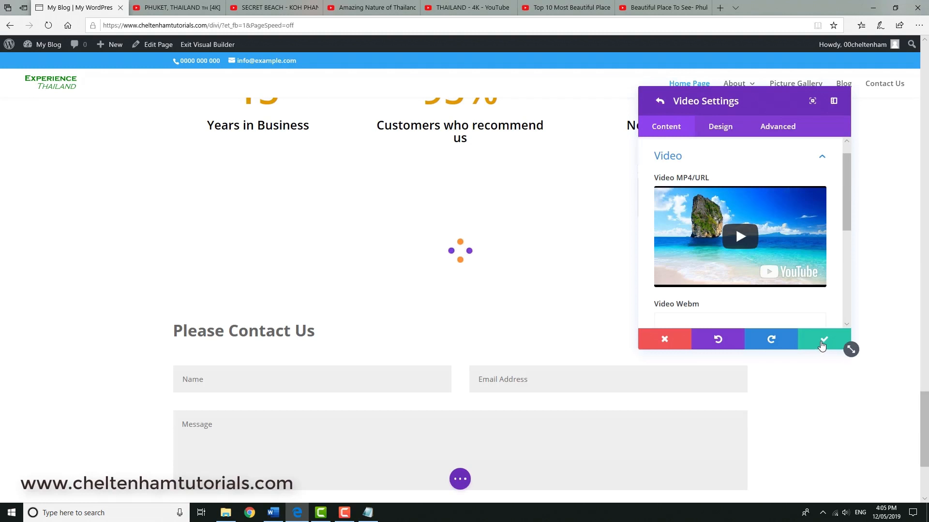
click(823, 342)
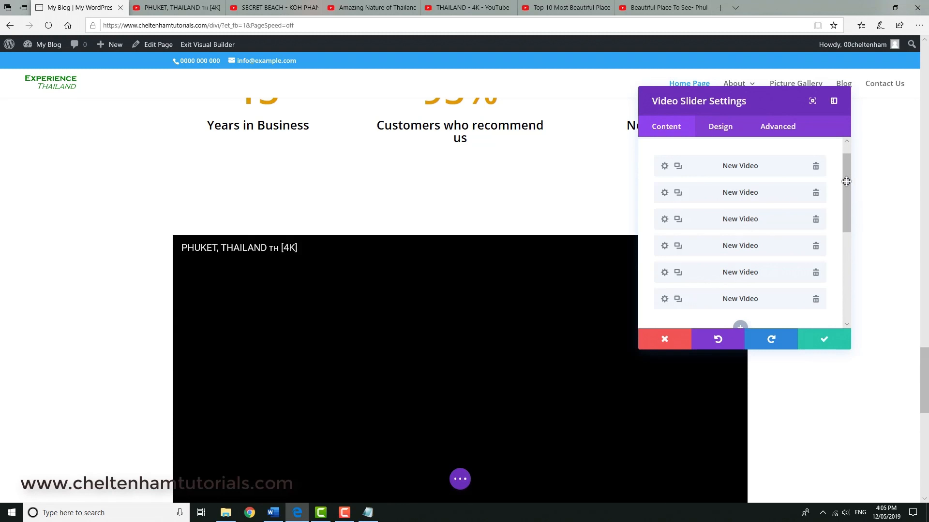
- Review the first video's content and design options, and the option groups below the video list in the slider's own settings
mouse_move(846, 181)
mouse_down()
mouse_move(851, 237)
mouse_move(851, 184)
mouse_up()
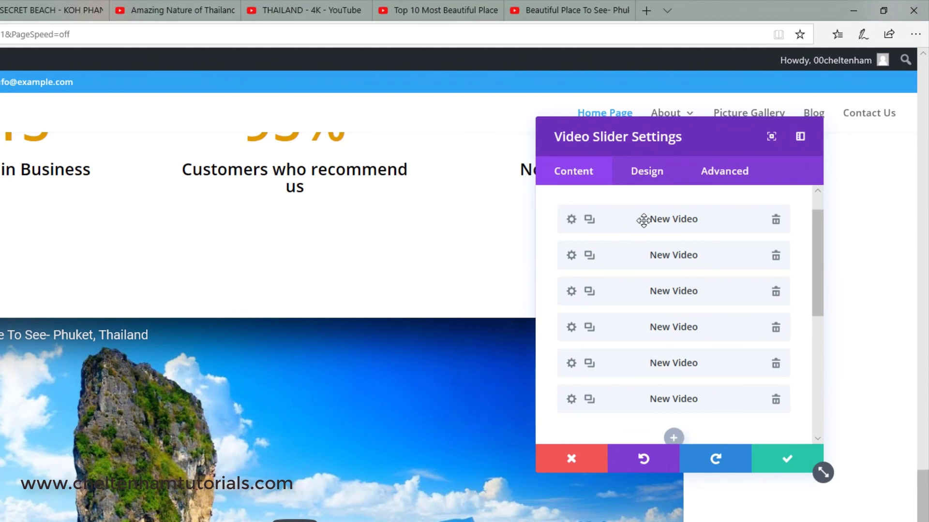
click(572, 220)
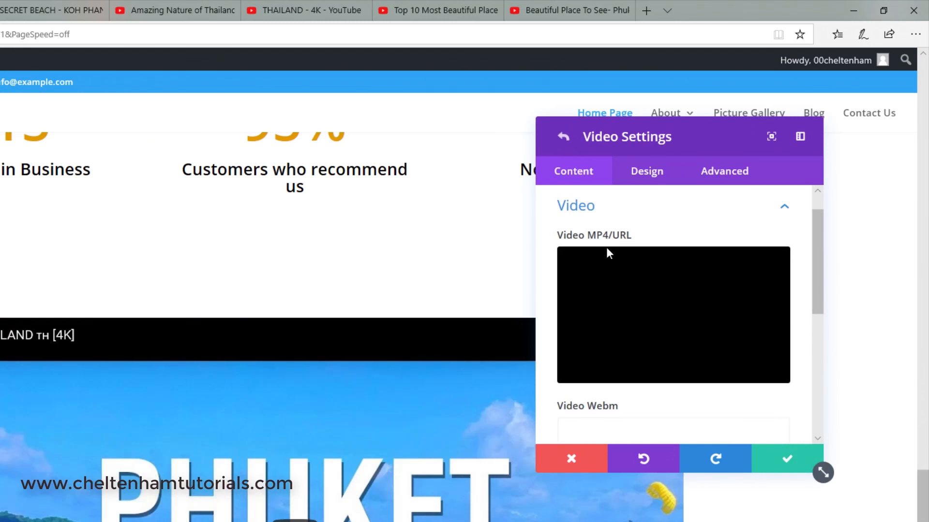
scroll(697, 387, down, 2)
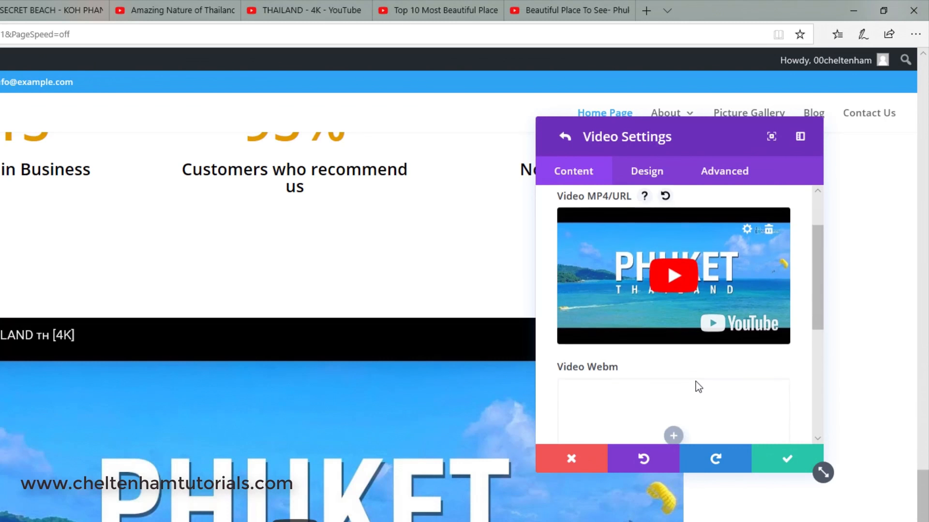
scroll(697, 386, down, 4)
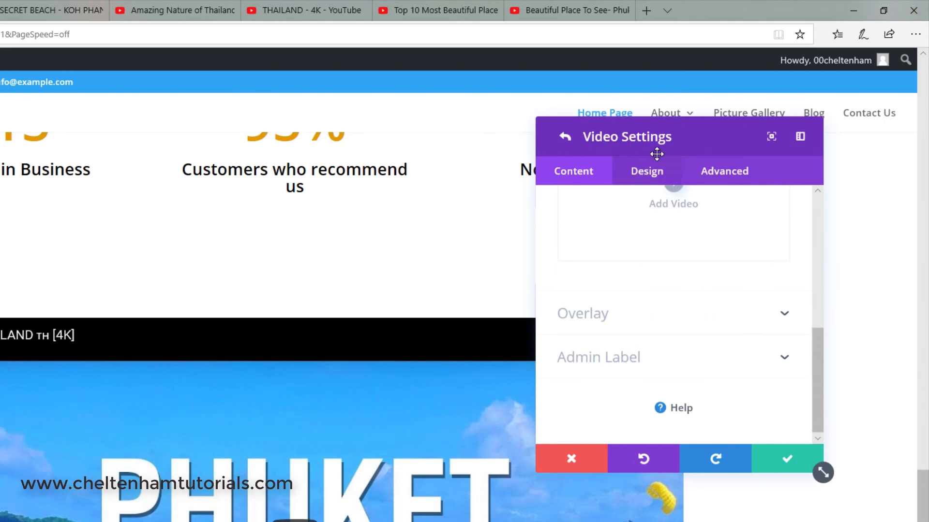
click(647, 179)
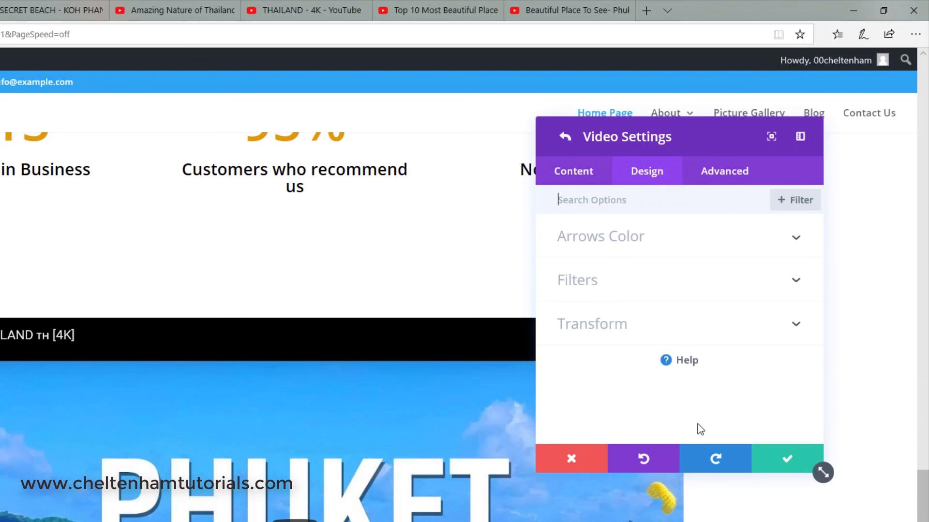
click(795, 466)
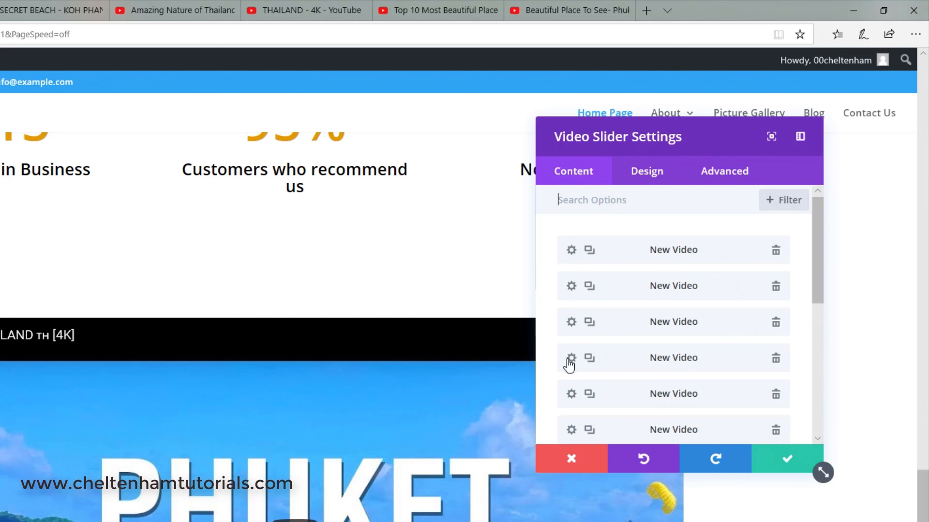
scroll(635, 350, down, 6)
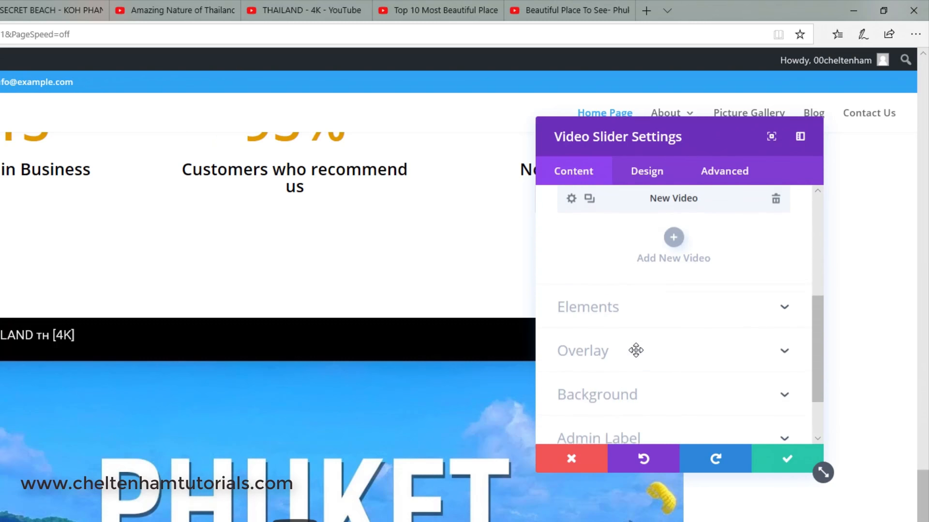
scroll(635, 350, down, 1)
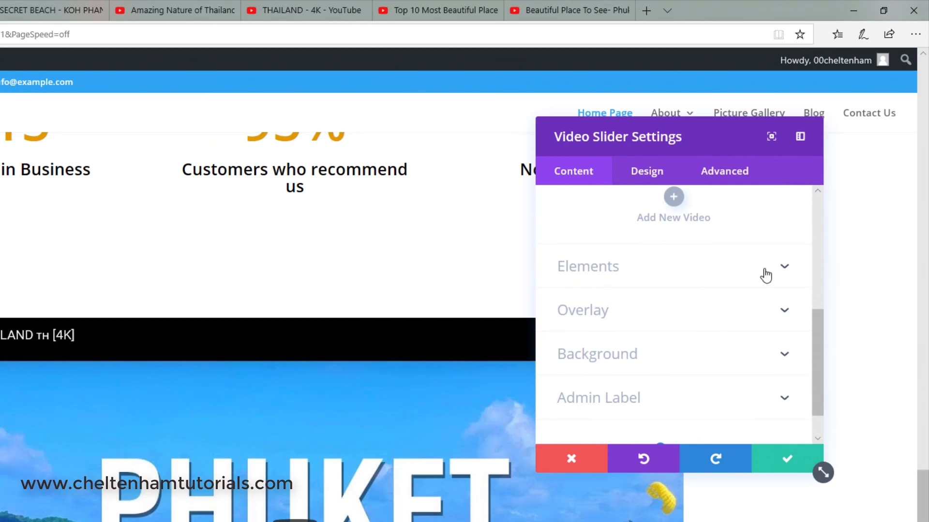
- Review the video slider's Elements and Overlay options and the option groups in its design settings
click(781, 270)
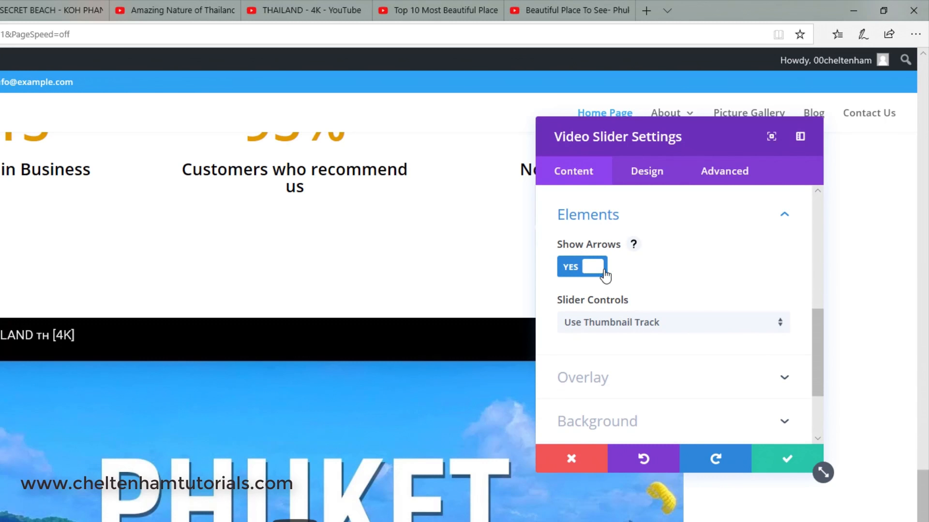
click(616, 378)
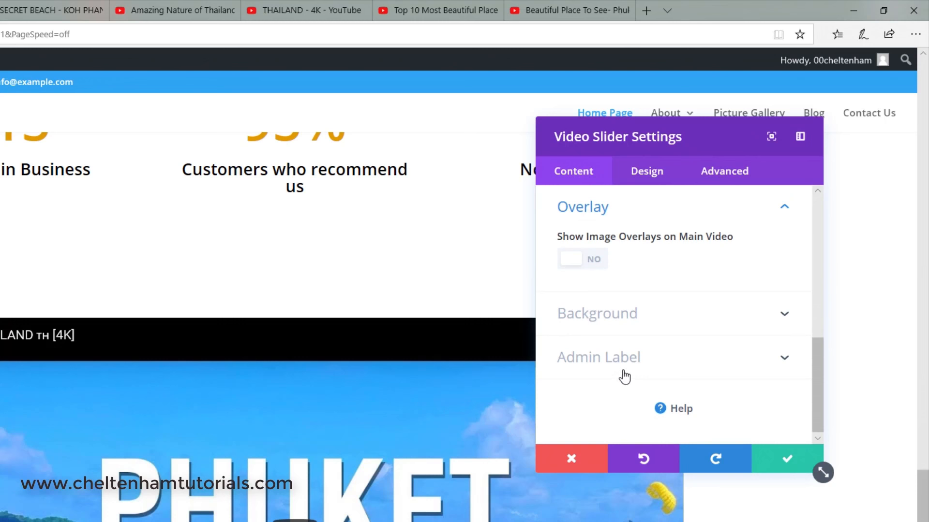
click(645, 178)
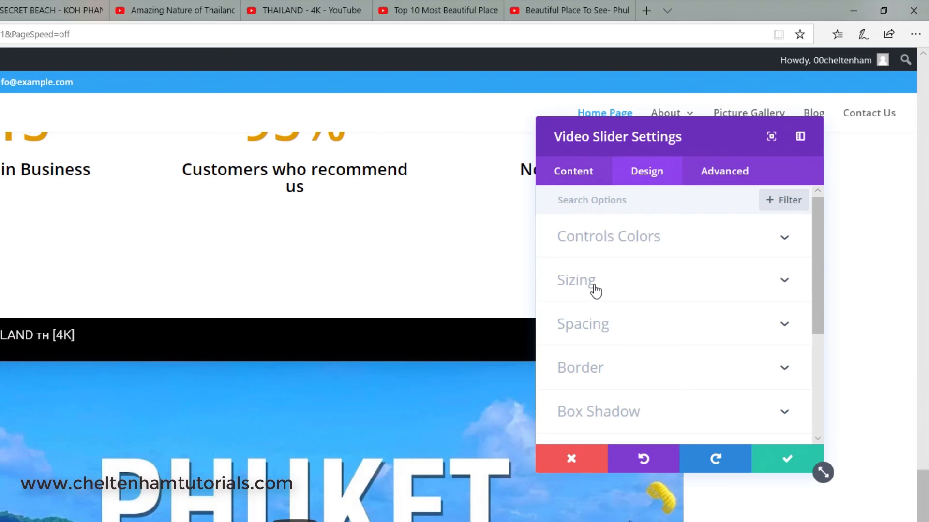
drag(817, 309, 805, 262)
- Save the video slider's settings, save the home page and exit the Visual Builder
click(793, 459)
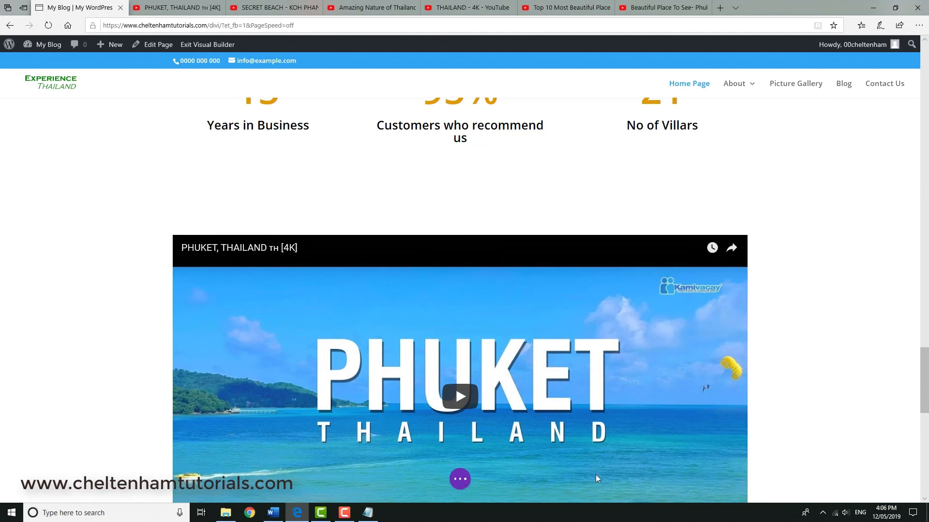
click(460, 479)
click(895, 483)
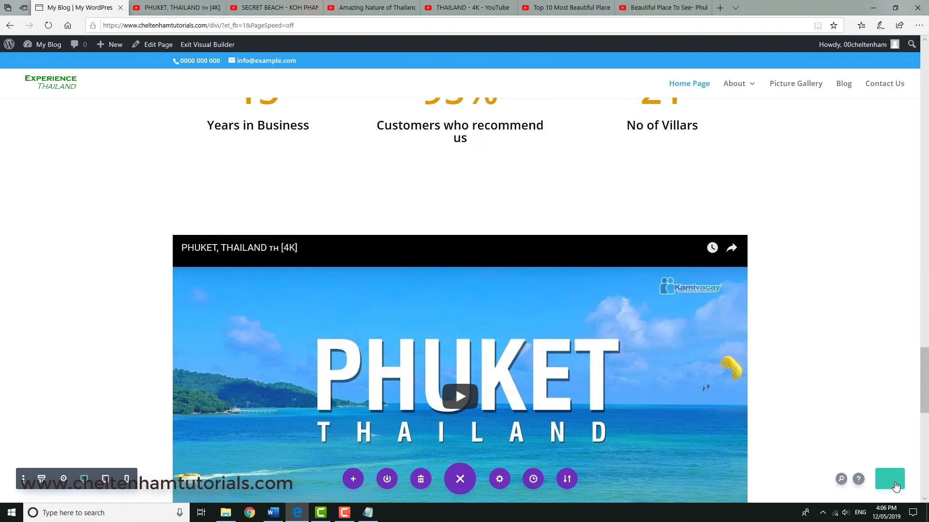
click(203, 47)
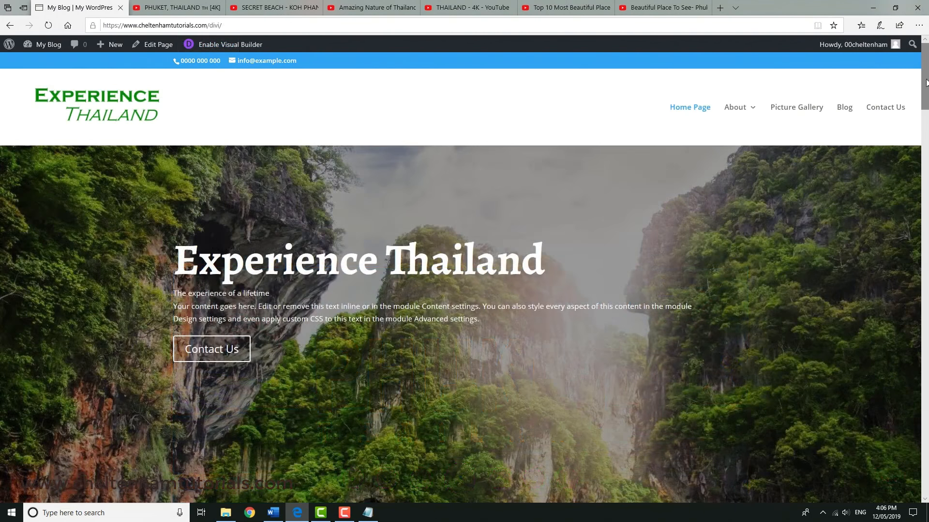
- Select the video with the rock island off a beach in the live page's slider, play it briefly and pause it
drag(927, 86, 927, 426)
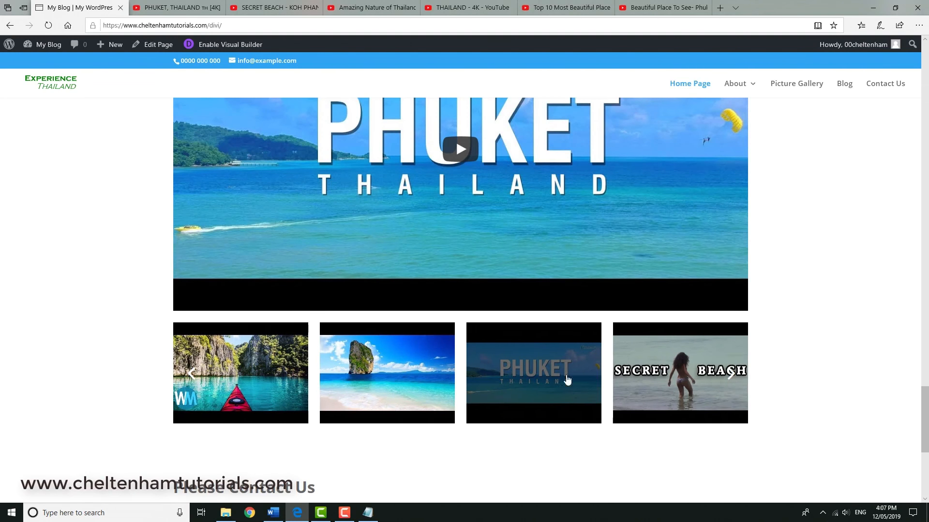
mouse_move(372, 379)
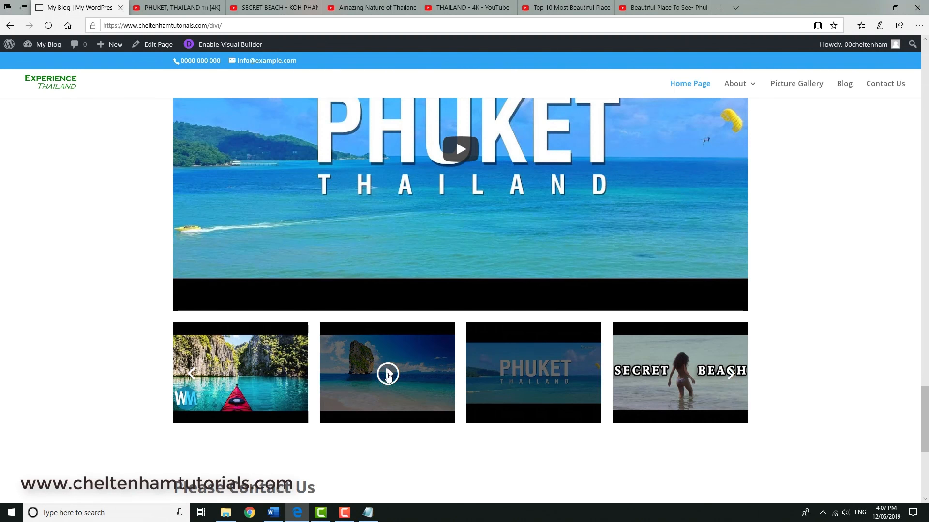
click(387, 375)
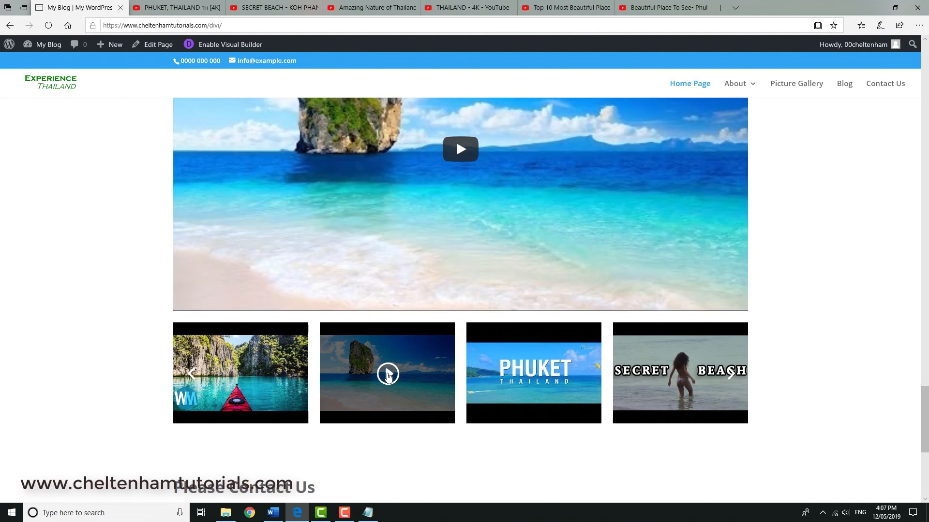
click(461, 152)
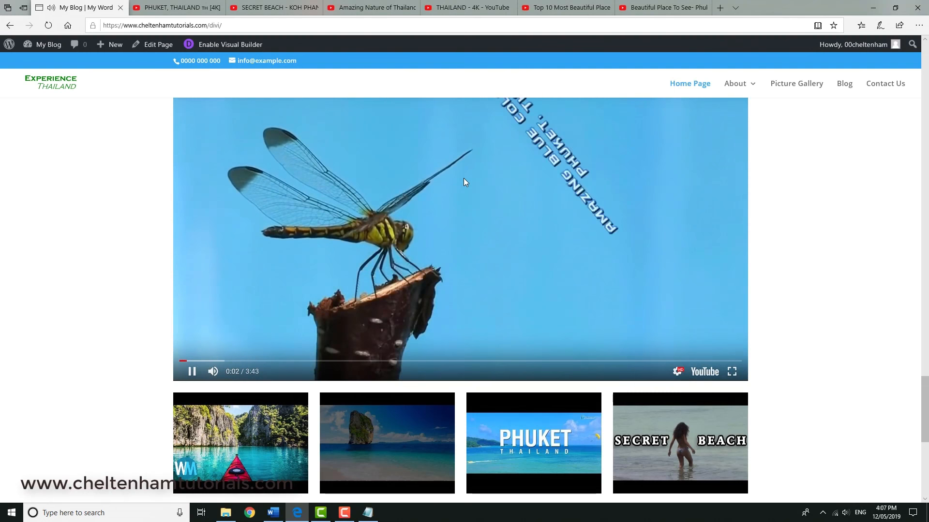
click(466, 228)
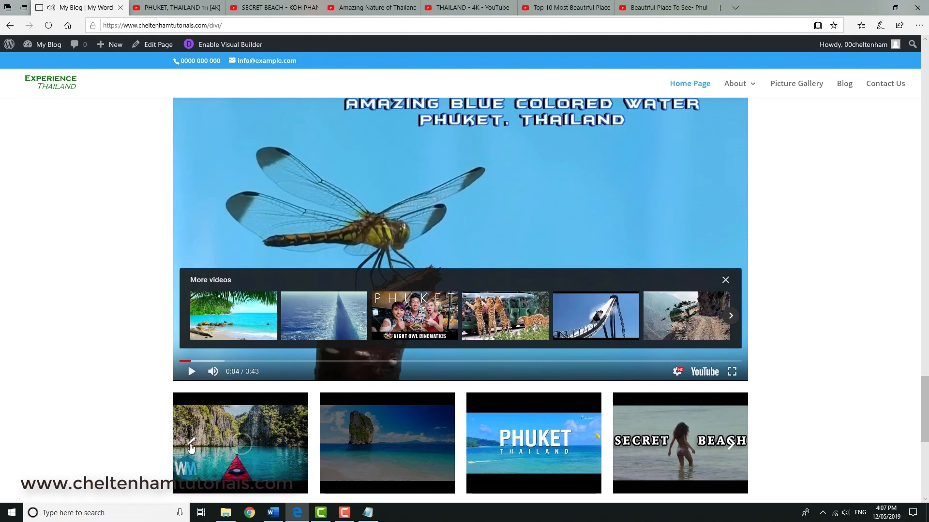
- Move the slider's thumbnail track to the other videos and play the one showing a longtail boat below cliffs
click(191, 445)
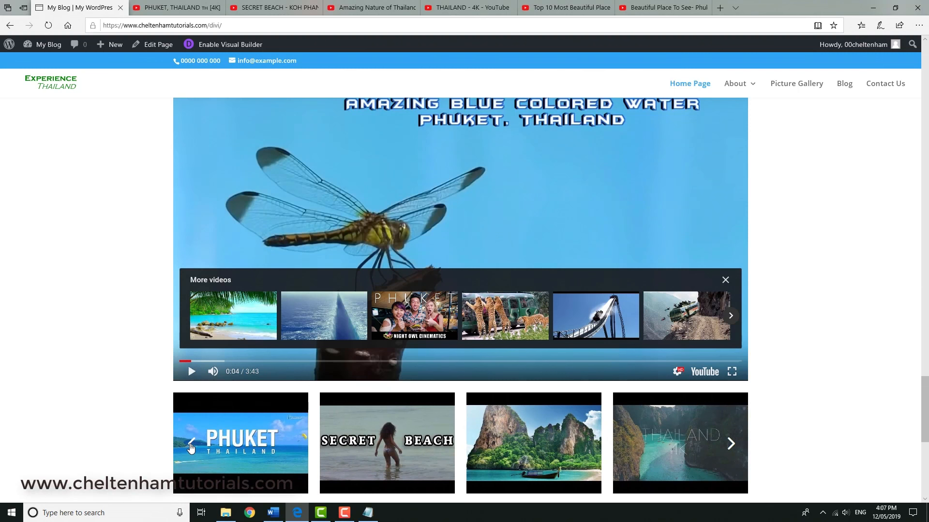
click(542, 439)
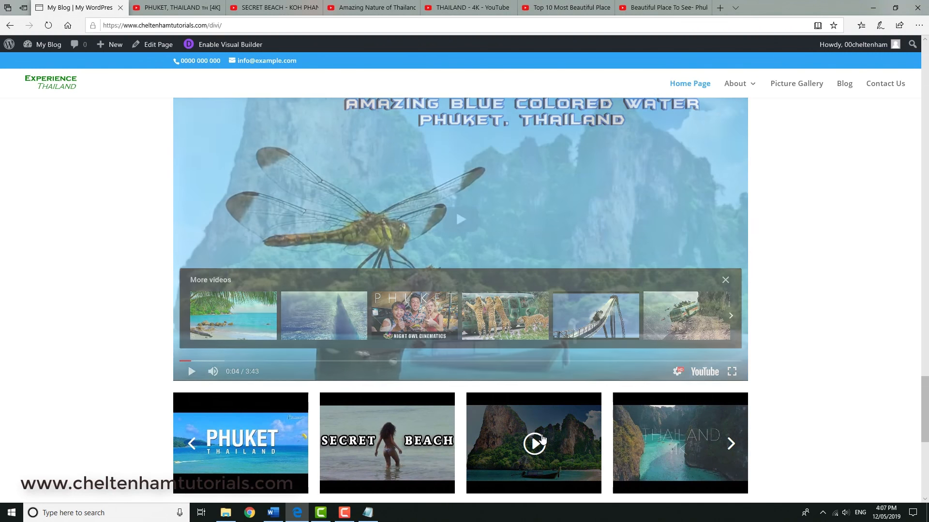
click(461, 222)
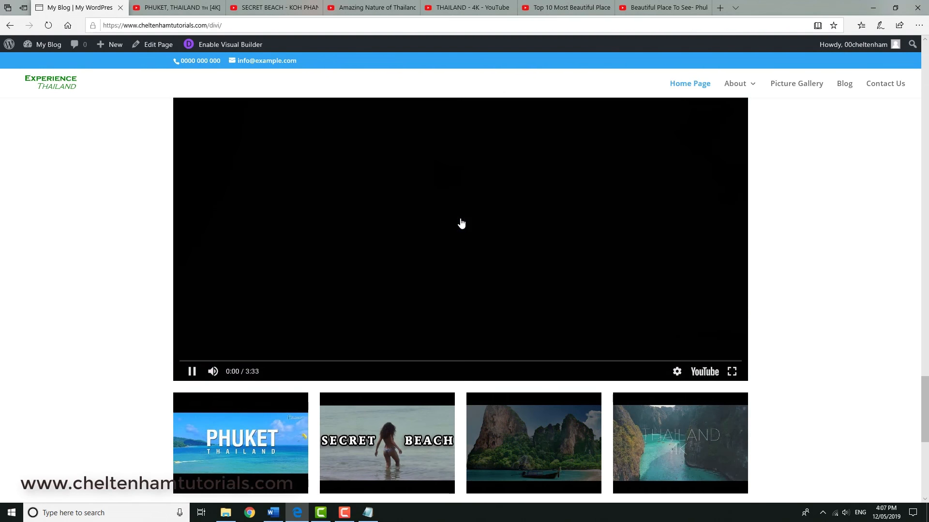